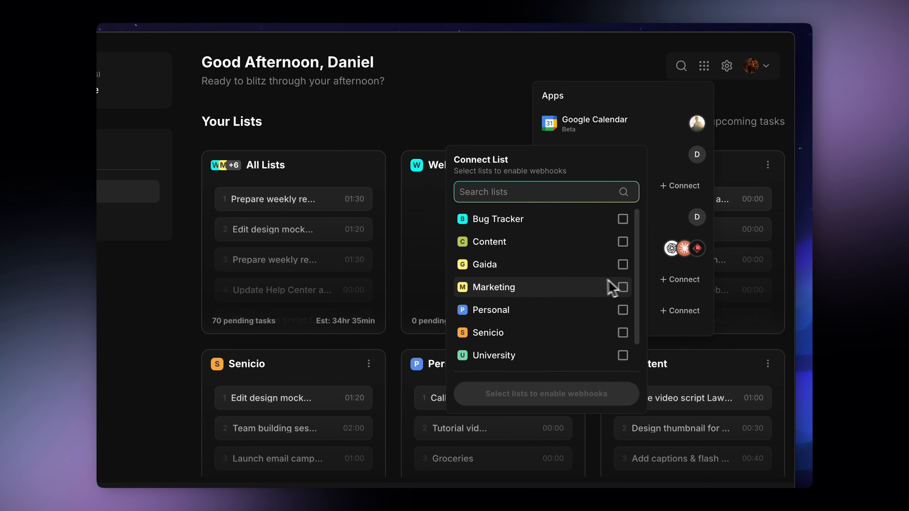
Tick the Webhooks list, enable webhooks on it, and close the Apps popup
scroll(594, 284, "down", 1)
left_click(622, 355)
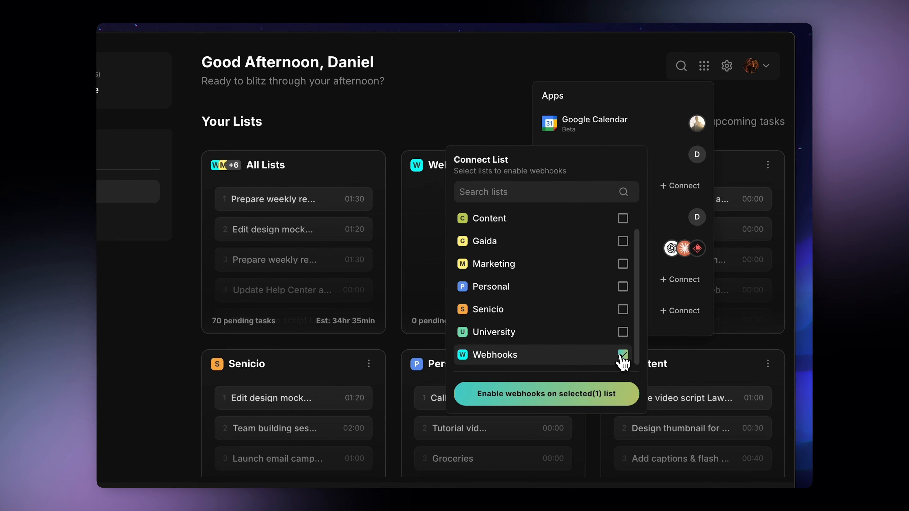
left_click(562, 398)
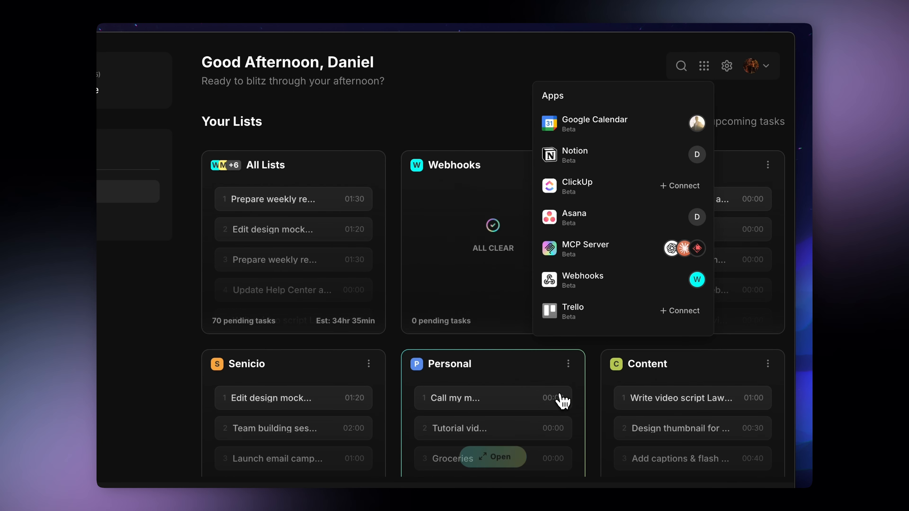
left_click(507, 106)
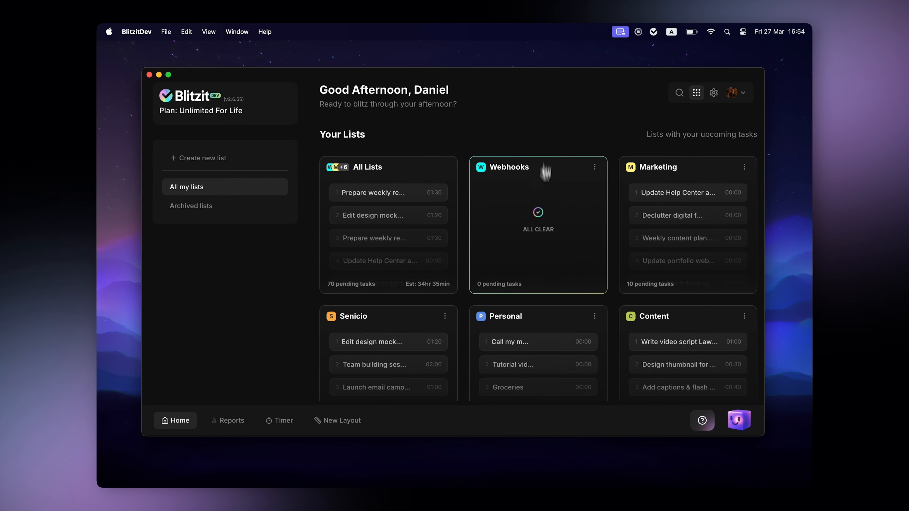
Open the Webhooks list board and copy its webhook URL from the webhook settings
mouse_move(489, 273)
left_click(537, 249)
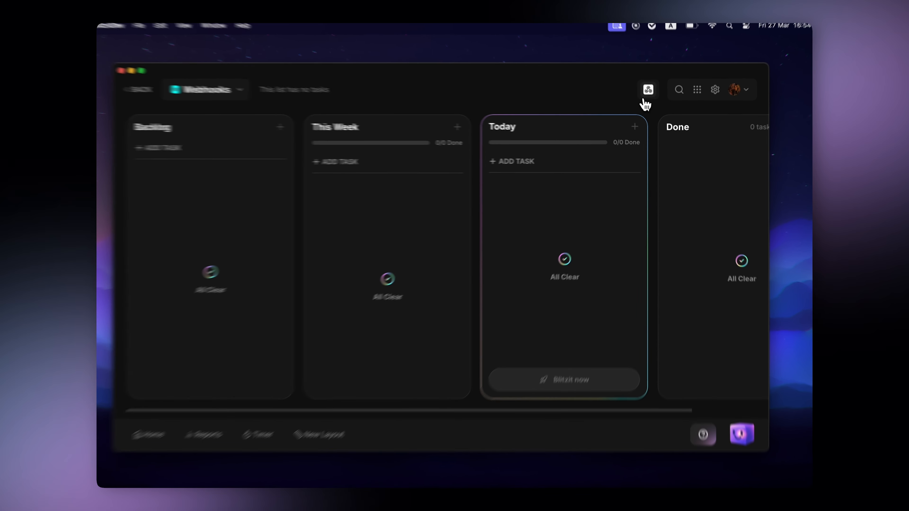
left_click(650, 92)
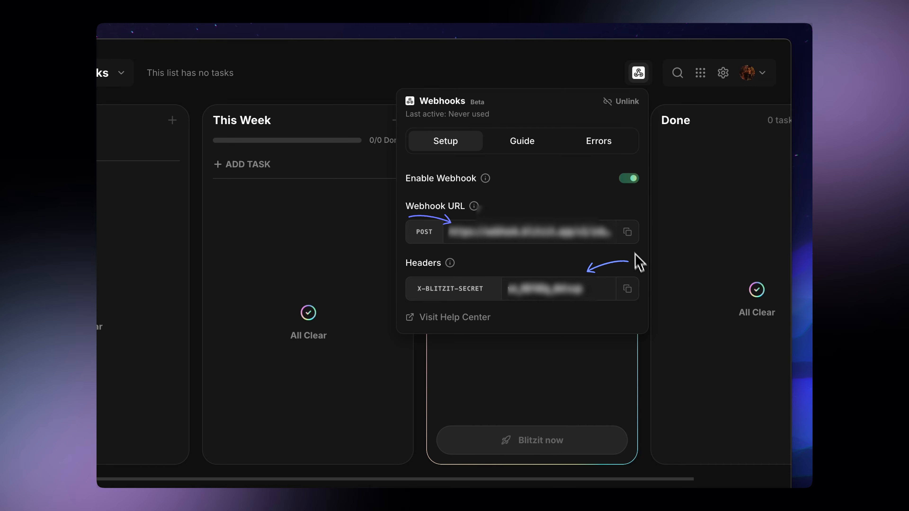
left_click(628, 233)
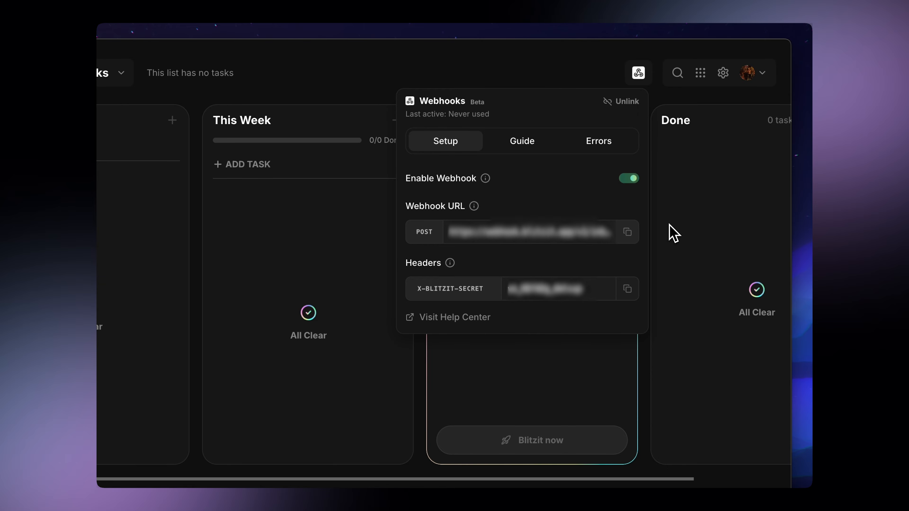
left_click(670, 224)
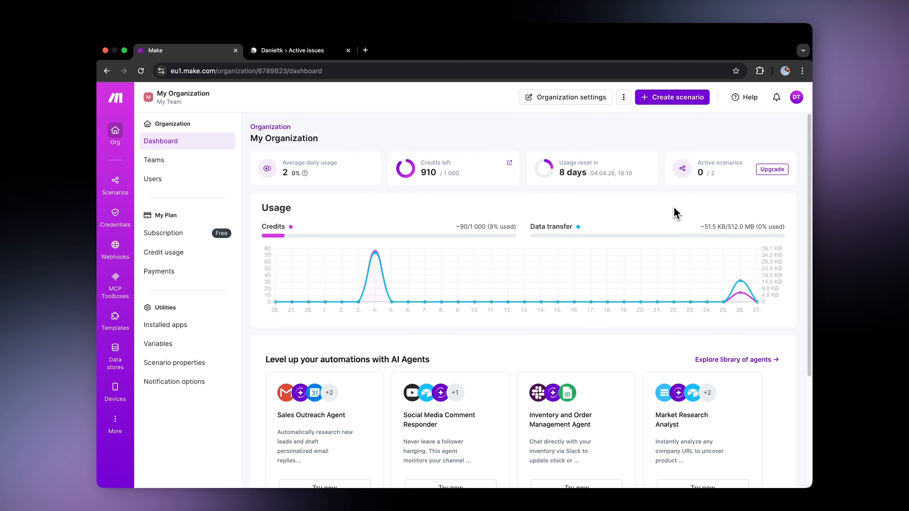
left_click(669, 99)
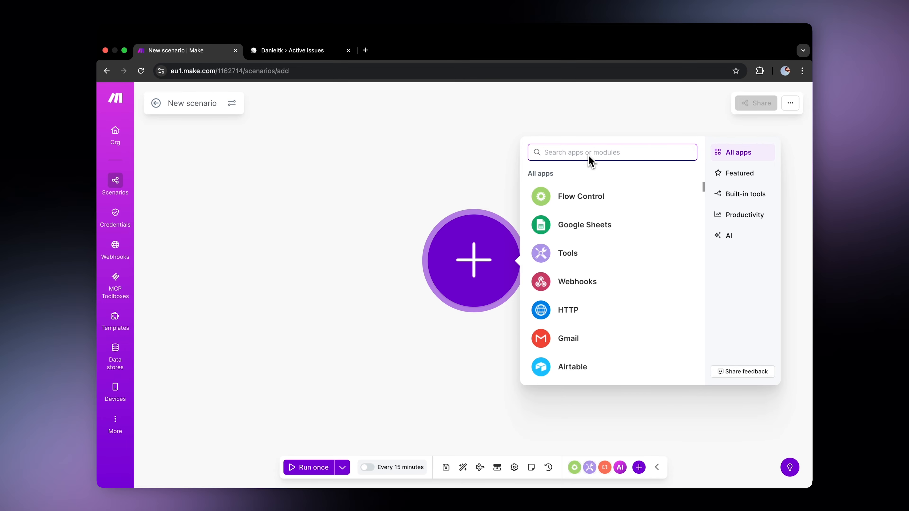
type("linear")
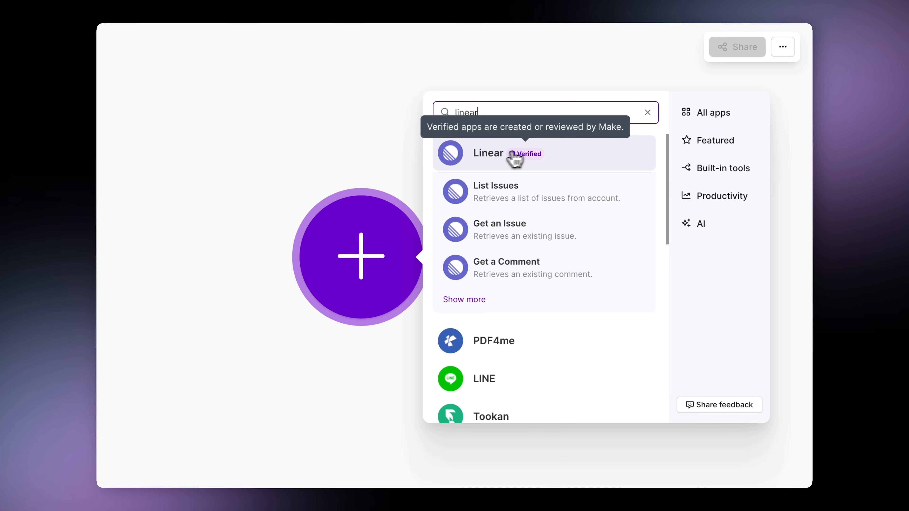
left_click(493, 161)
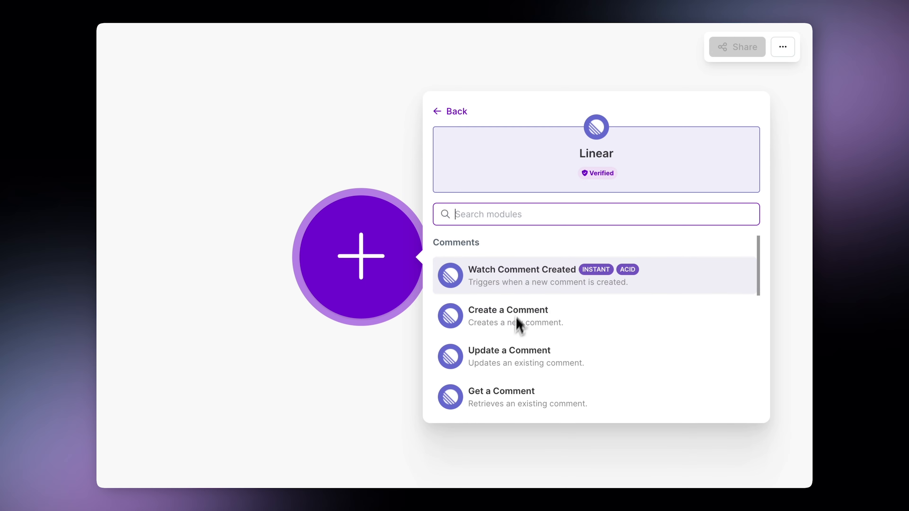
scroll(529, 290, "down", 8)
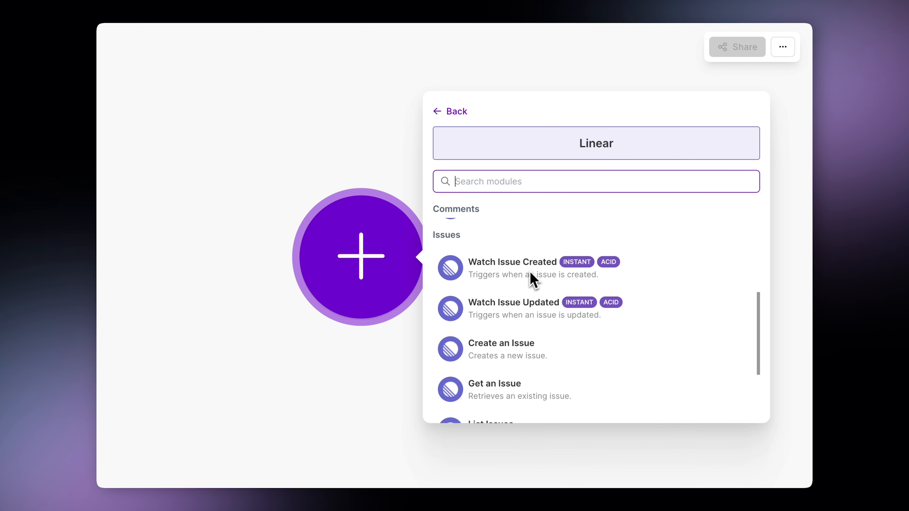
left_click(531, 275)
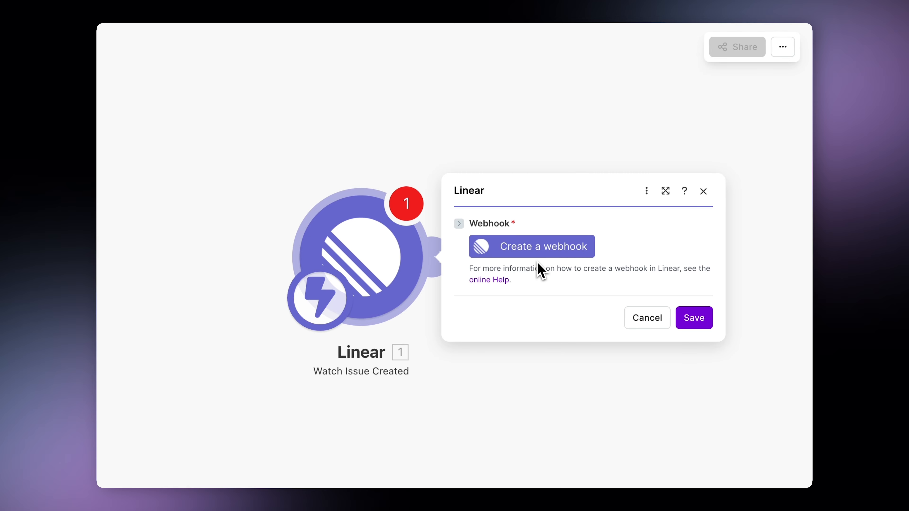
Create a Linear webhook named Blitzit on the existing Linear connection and save the trigger
left_click(553, 257)
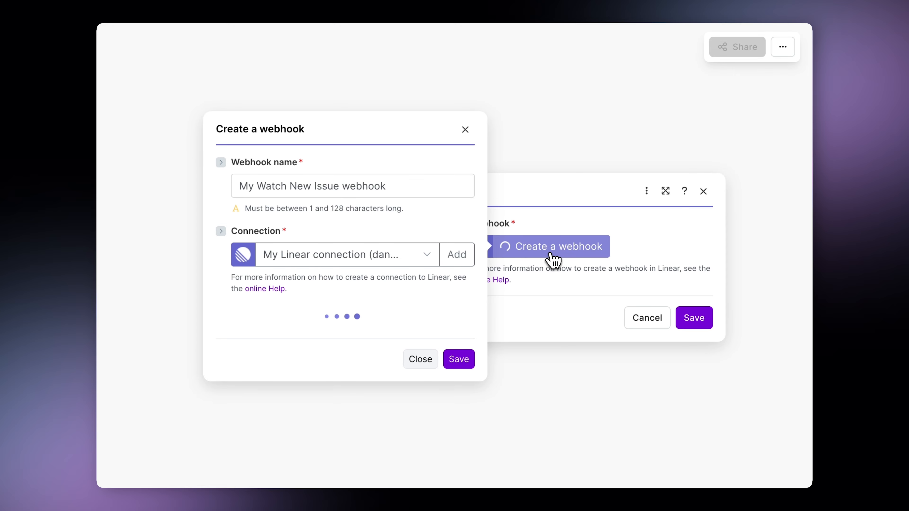
left_click(405, 184)
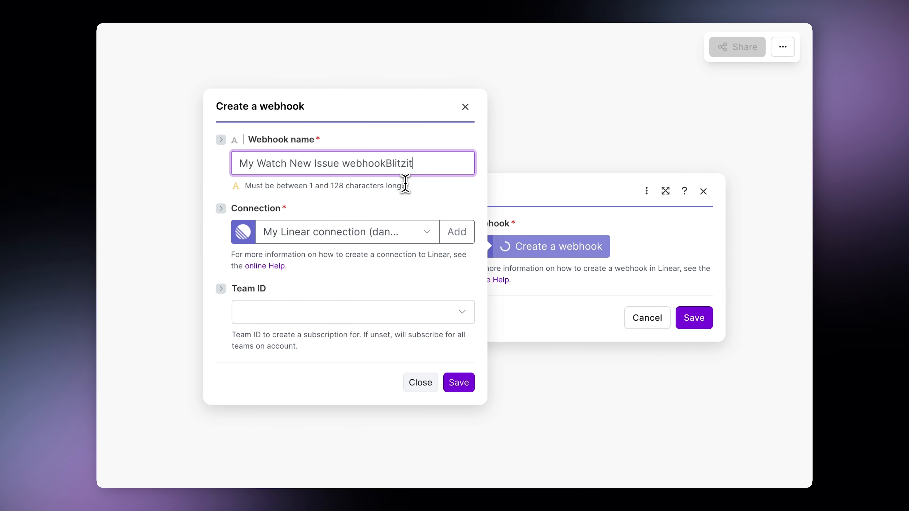
type("Blitzit")
left_click_drag(386, 163, 210, 172)
key("BackSpace")
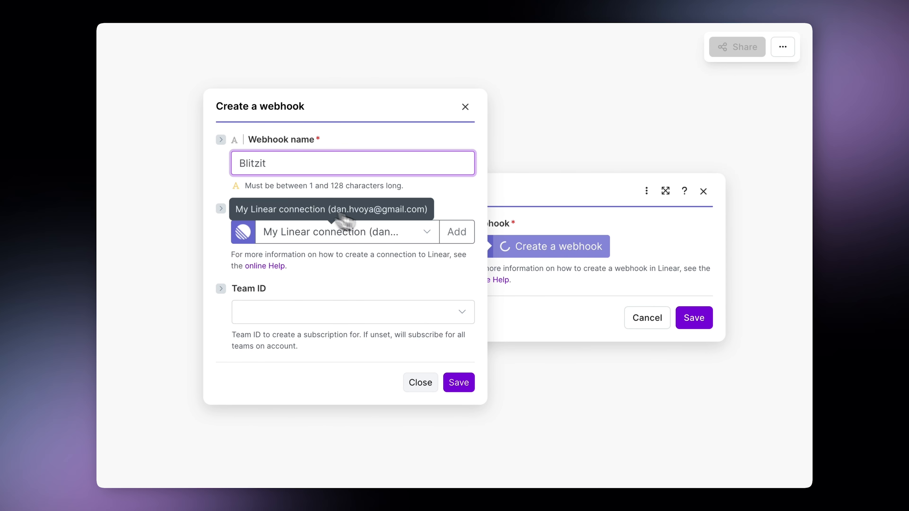
left_click(412, 235)
left_click(391, 256)
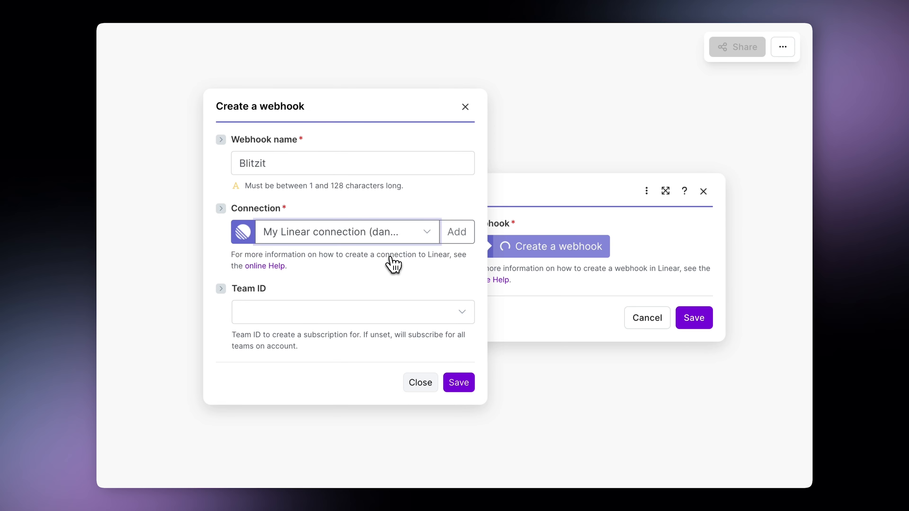
left_click(455, 383)
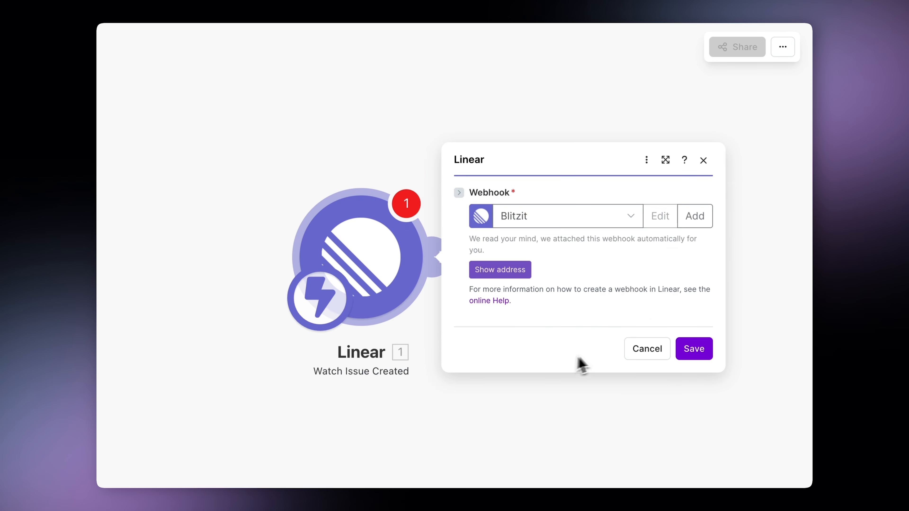
left_click(682, 349)
Add an HTTP Make a request module with no authentication, POSTing to the pasted Blitzit webhook URL
left_click(502, 258)
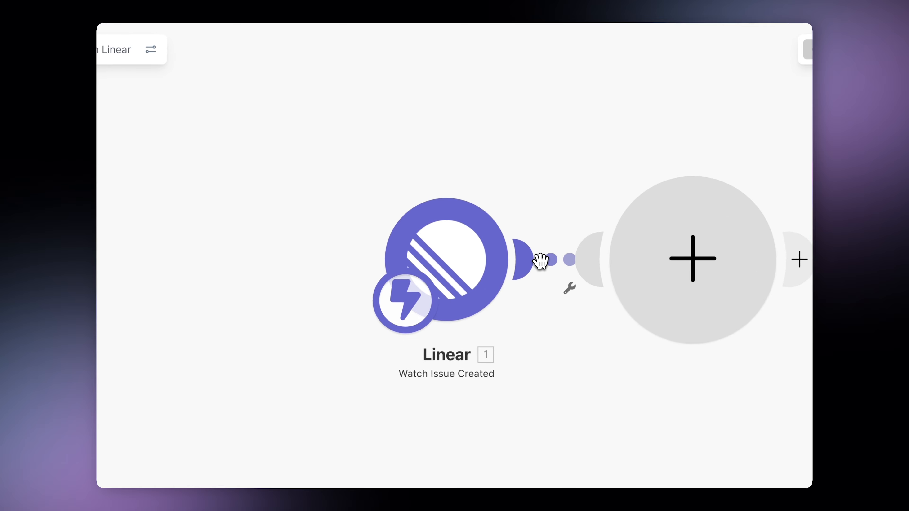
type("htt")
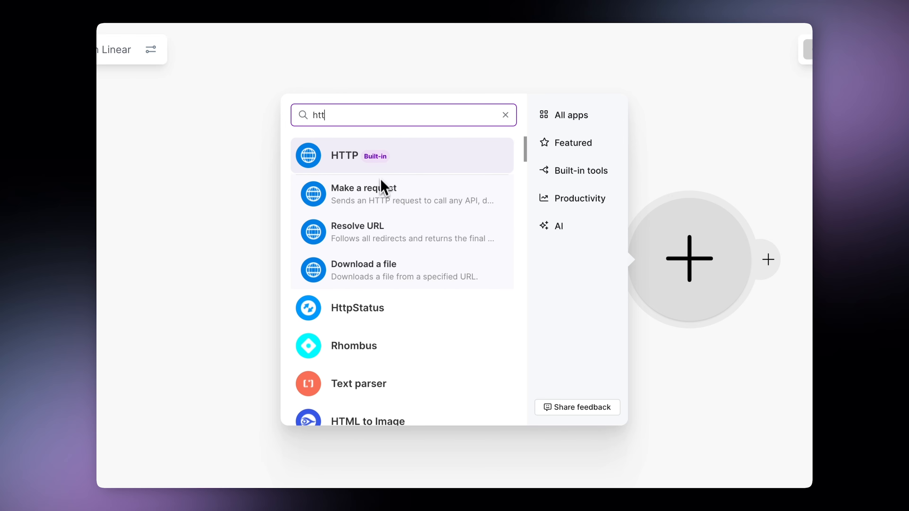
left_click(382, 187)
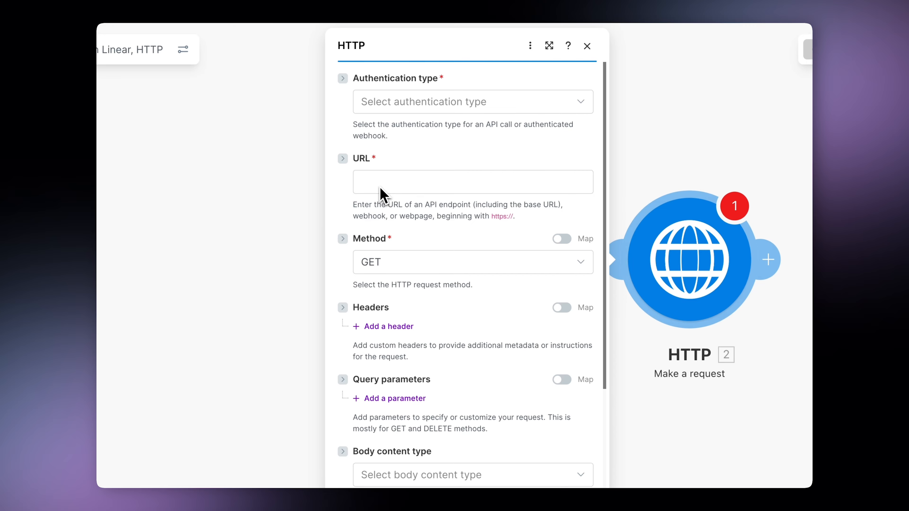
left_click(429, 105)
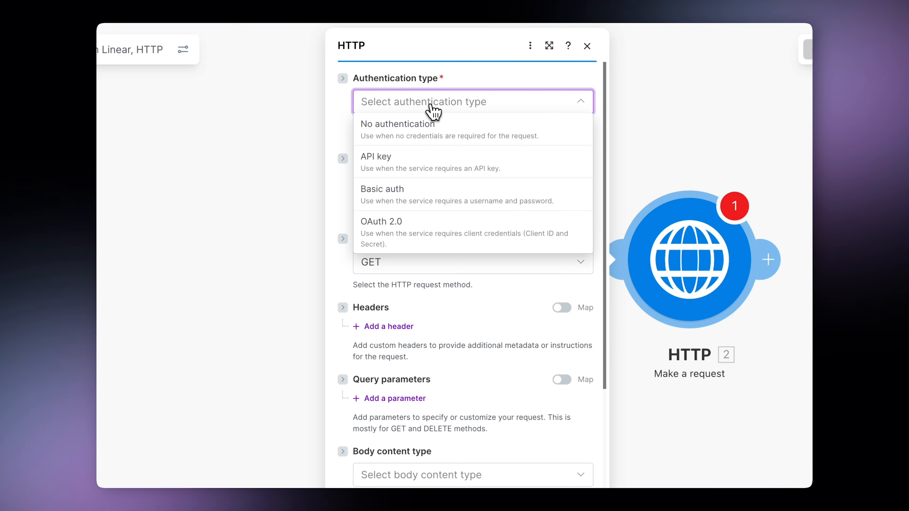
left_click(422, 122)
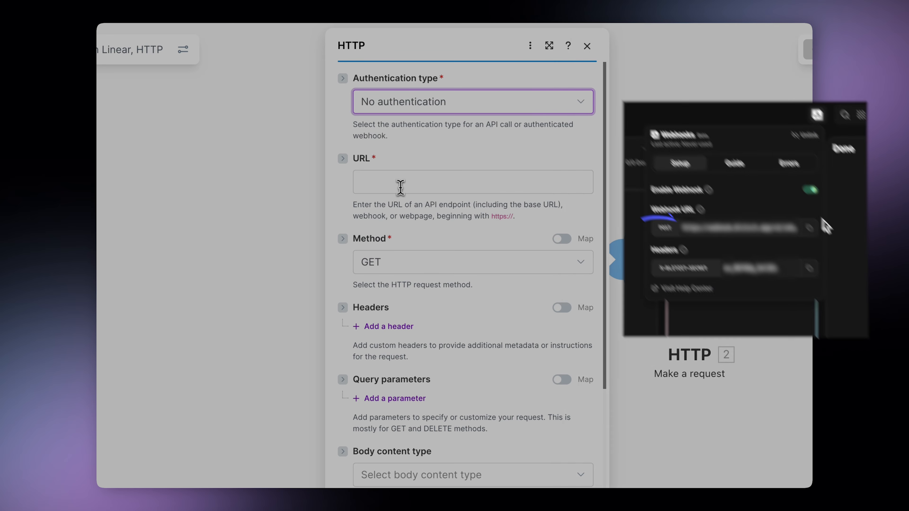
left_click(399, 185)
key("ctrl+v")
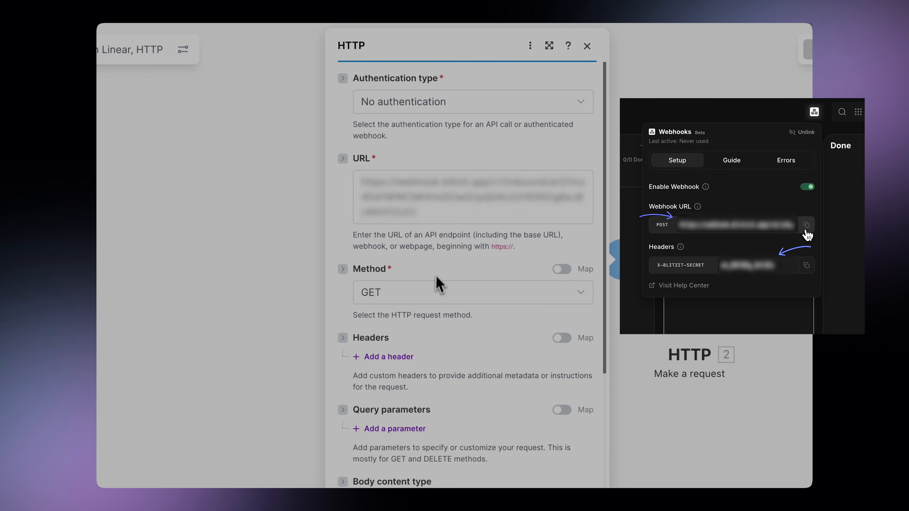
left_click(436, 296)
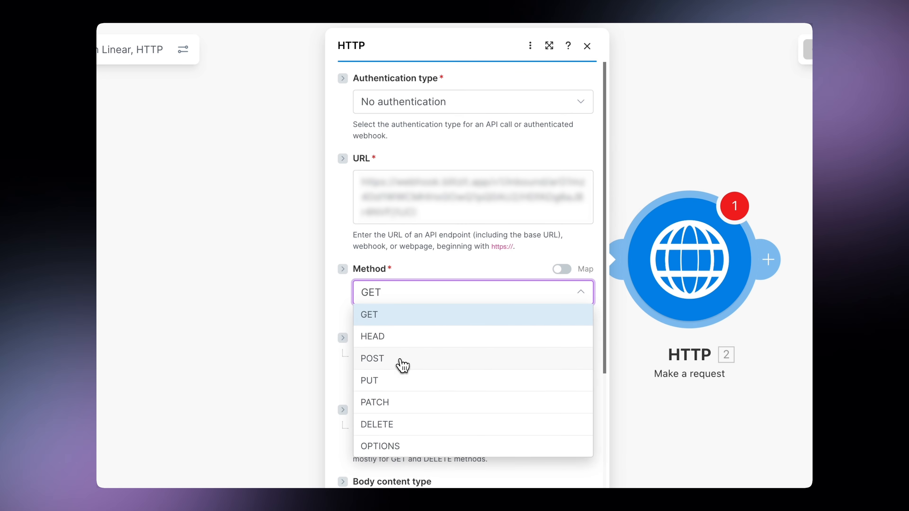
left_click(402, 359)
Add an x-blitzit-secret request header with the pasted secret as its value
left_click(401, 358)
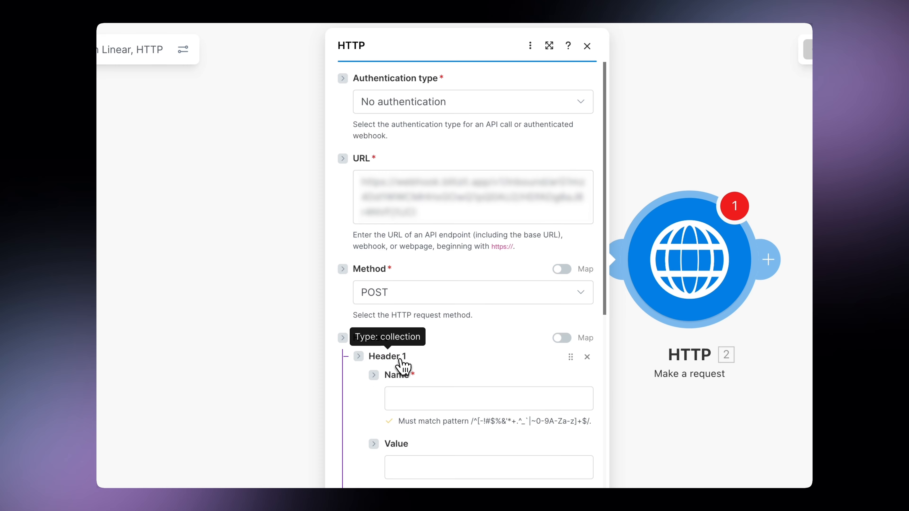
scroll(442, 372, "down", 5)
scroll(442, 372, "down", 1)
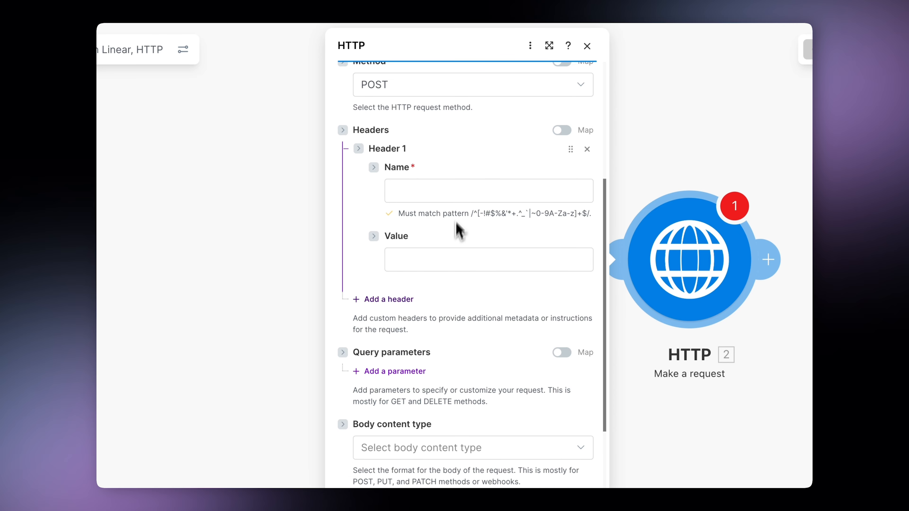
left_click(456, 198)
type("x-blitzit-secret")
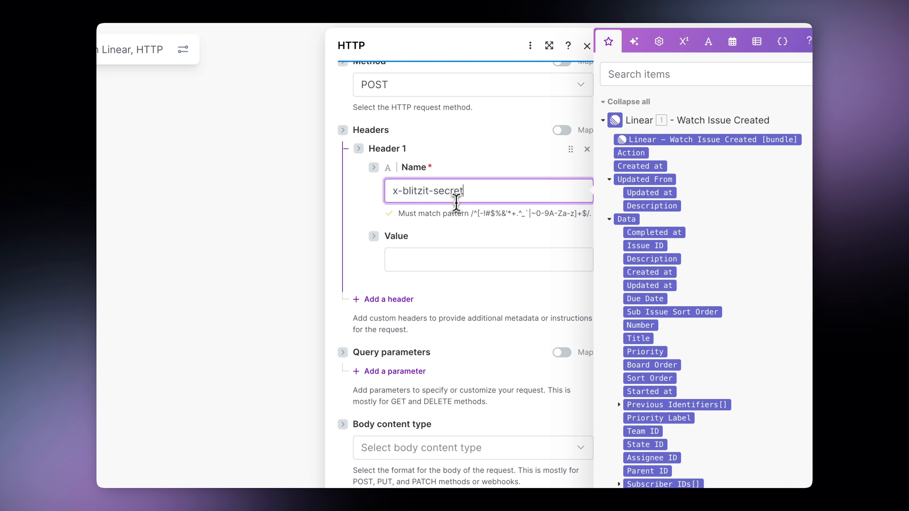
left_click(447, 227)
left_click(453, 260)
key("super+v")
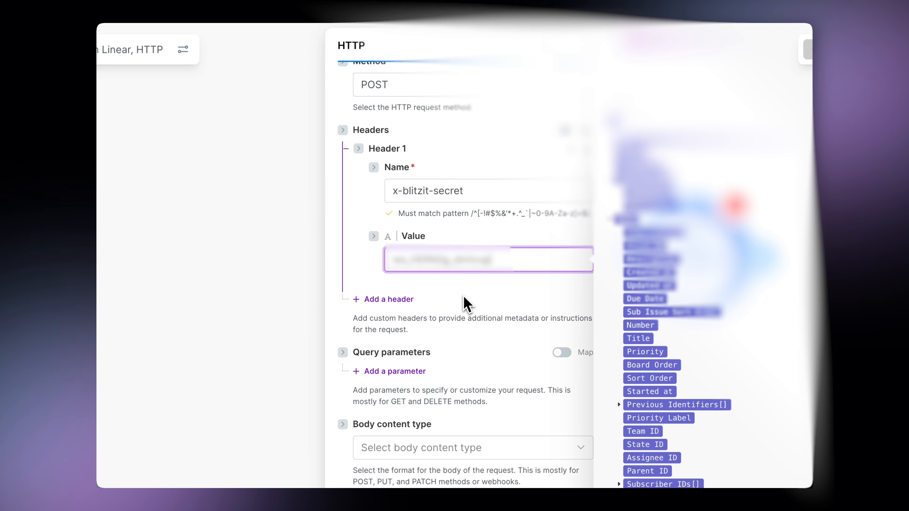
left_click(463, 299)
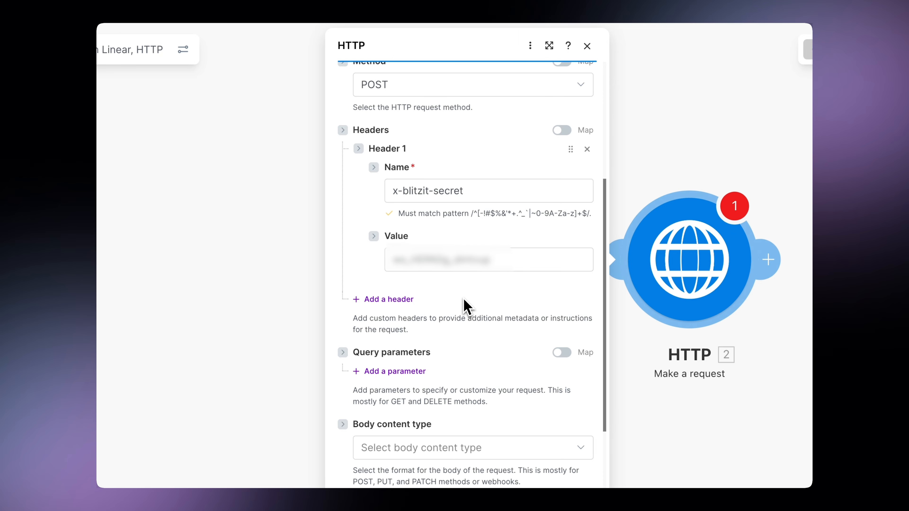
scroll(465, 307, "down", 4)
left_click(451, 309)
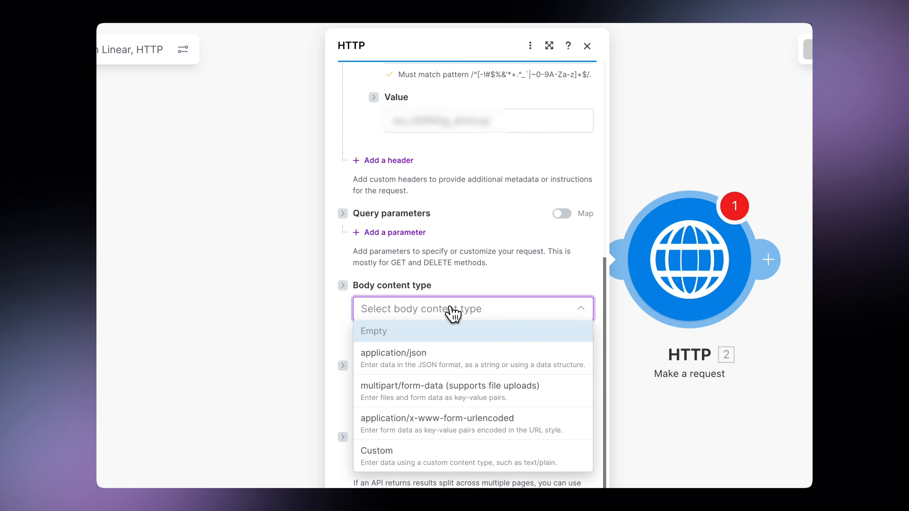
Set the body content type to application/json and start a new data structure named Blitzit
left_click(421, 359)
scroll(458, 366, "down", 4)
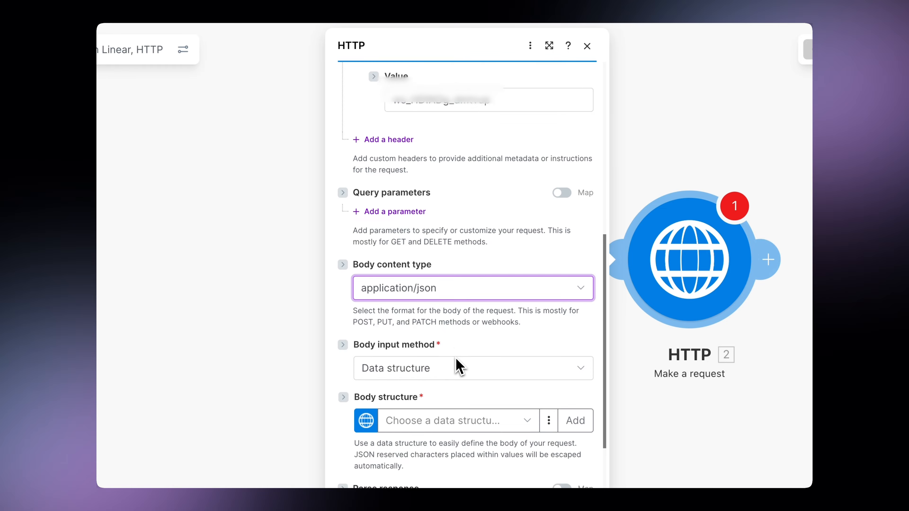
left_click(477, 305)
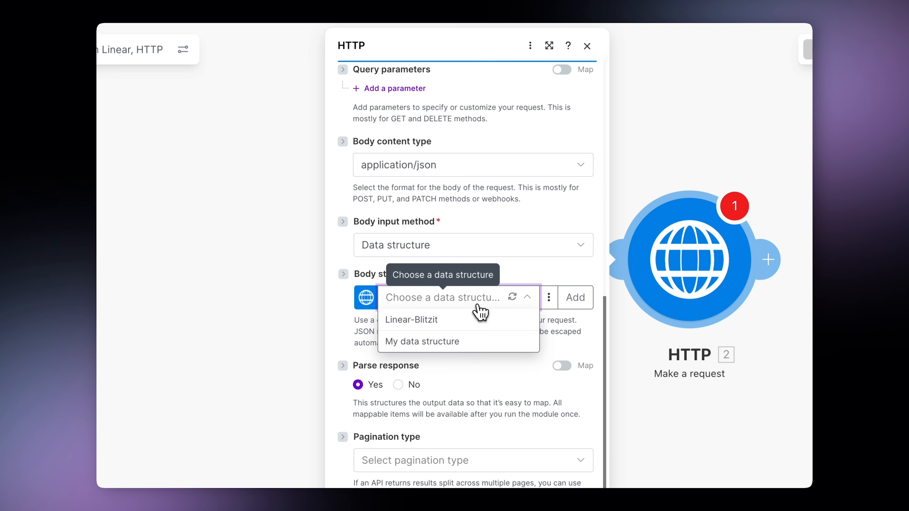
left_click(467, 343)
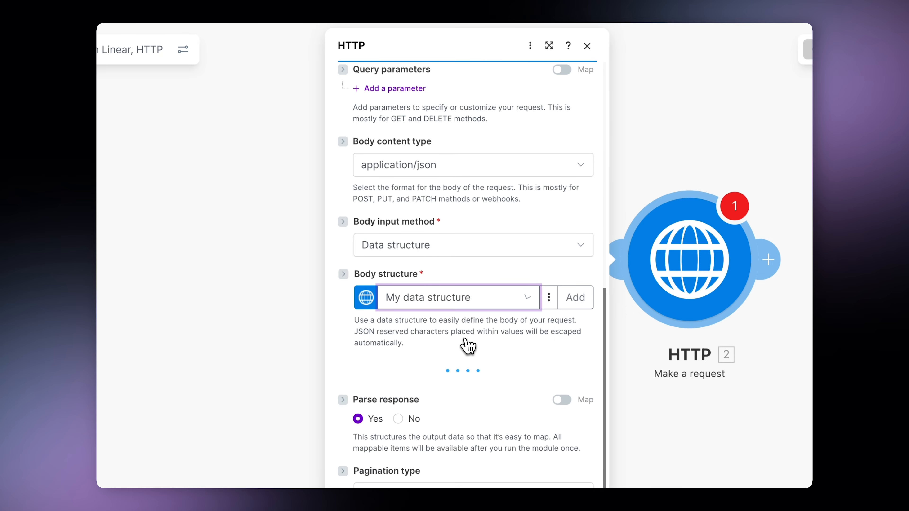
left_click(571, 304)
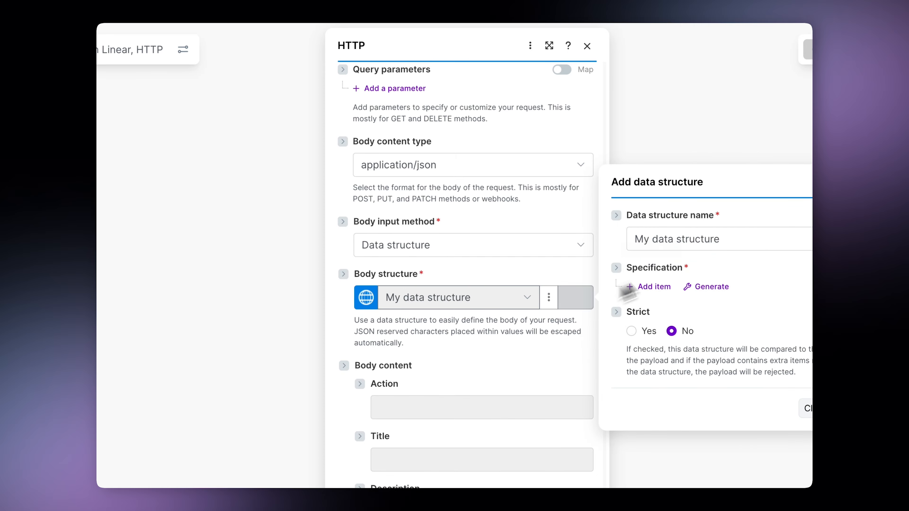
type("Blitzit")
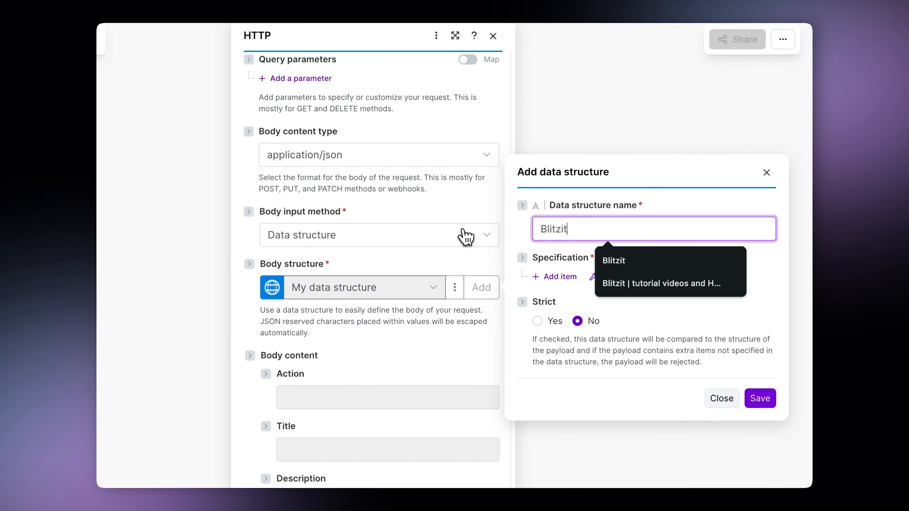
left_click(662, 321)
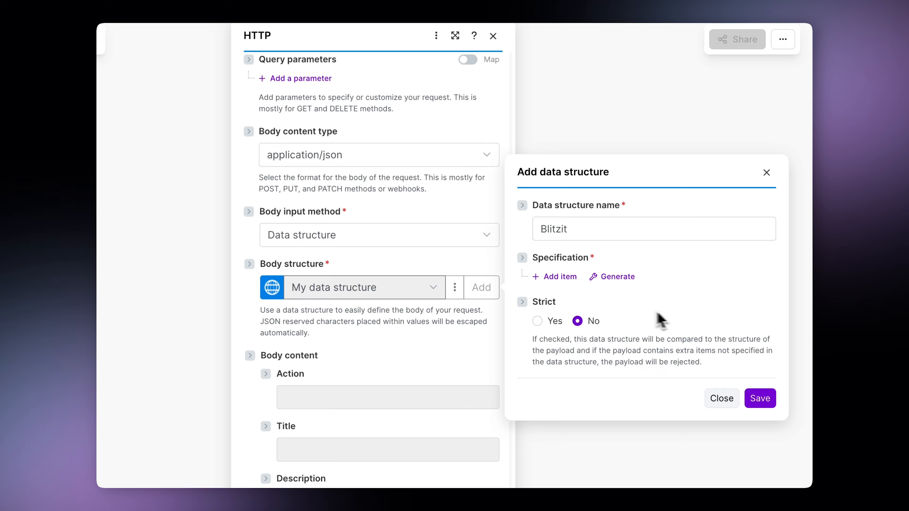
Add the action and id fields to the Blitzit data structure
left_click(564, 279)
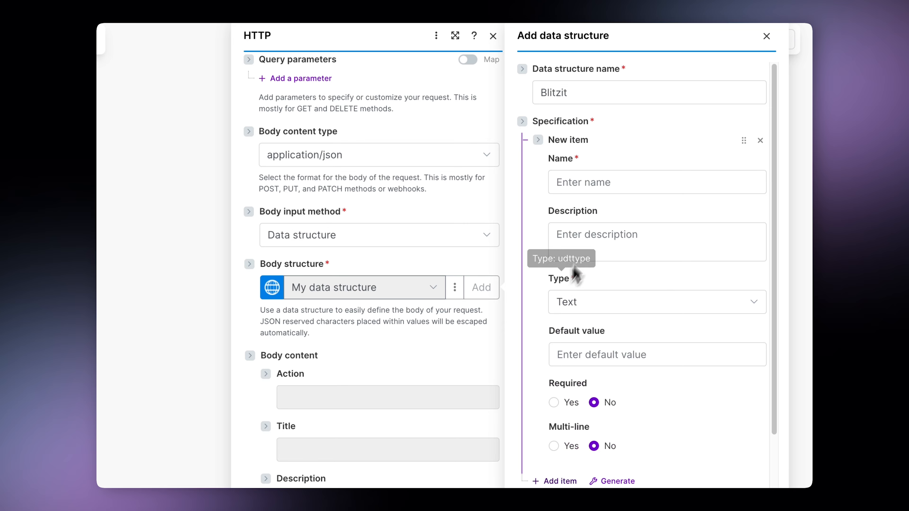
left_click(620, 184)
type("a")
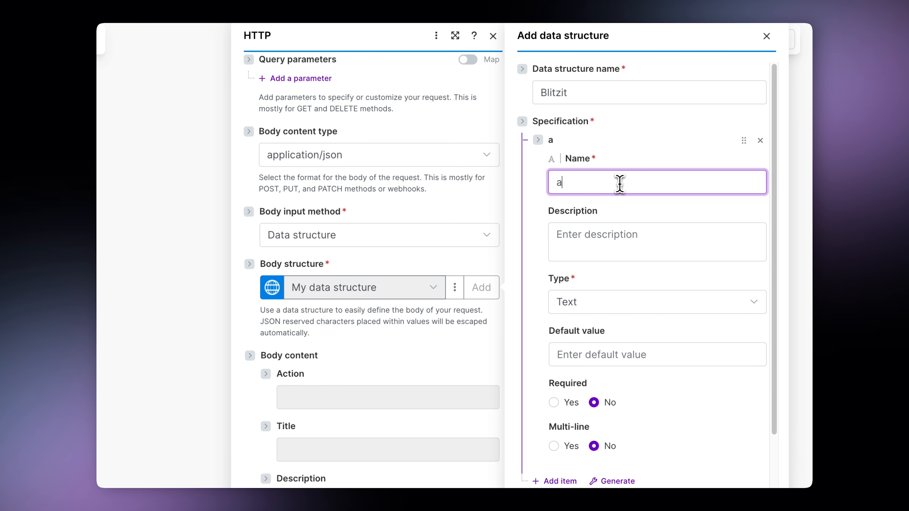
type("ction")
scroll(620, 184, "down", 3)
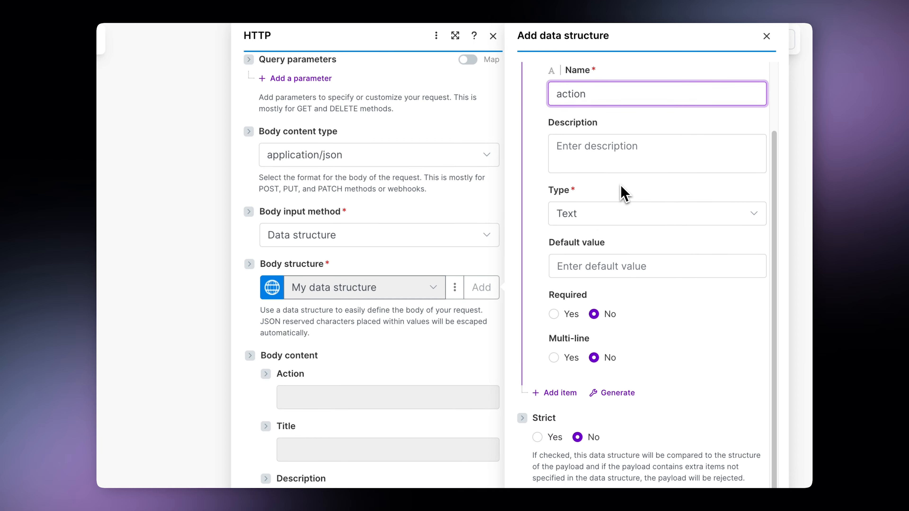
left_click(553, 403)
scroll(573, 358, "down", 2)
left_click(585, 317)
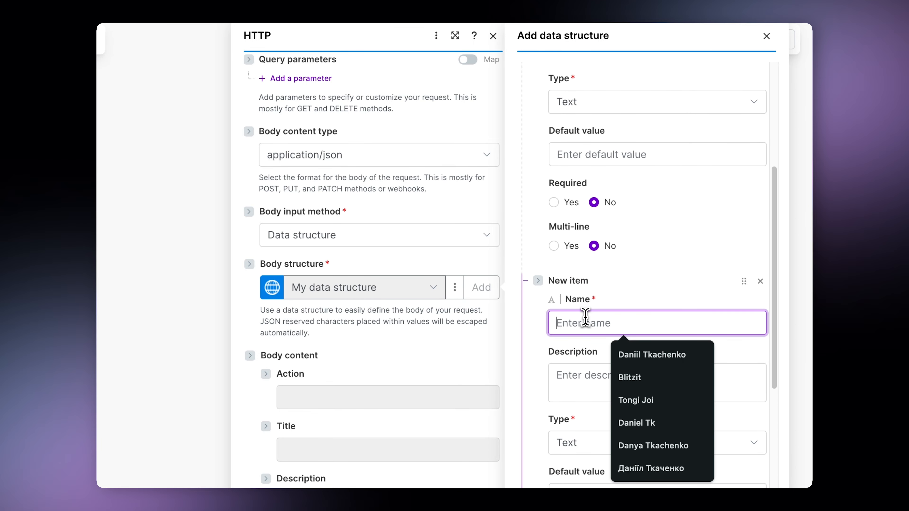
type("id")
scroll(572, 358, "down", 5)
Add title, description and due_date fields, then save the Blitzit data structure
left_click(561, 403)
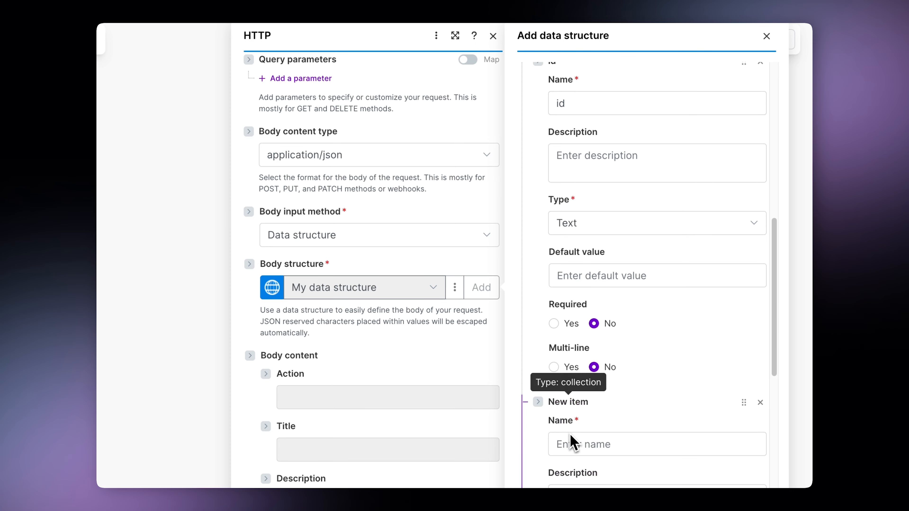
left_click(570, 435)
type("title")
scroll(570, 436, "down", 10)
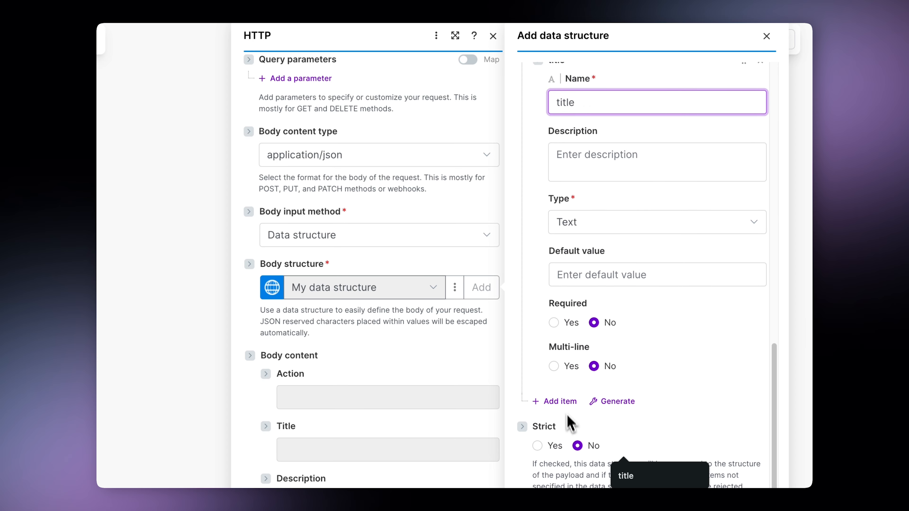
left_click(568, 401)
left_click(570, 444)
type("descri")
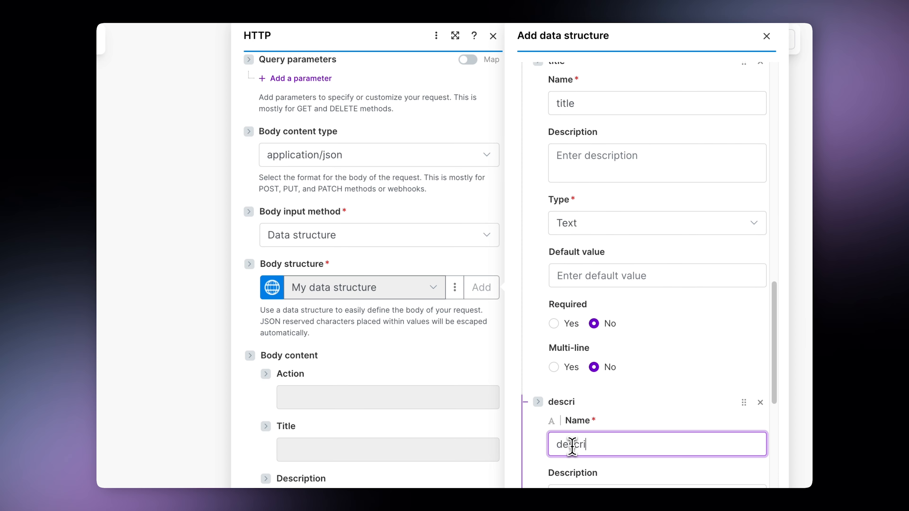
type("ption")
scroll(573, 441, "down", 10)
left_click(563, 402)
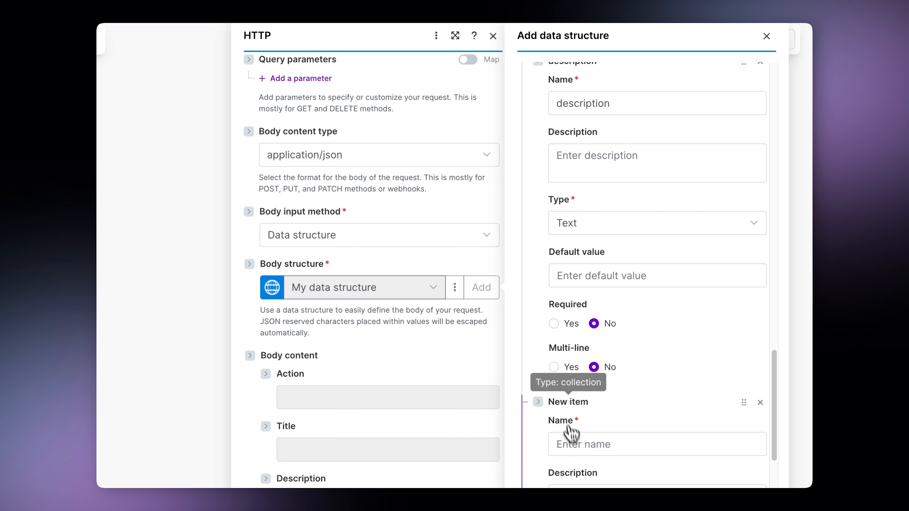
left_click(574, 448)
type("due_date")
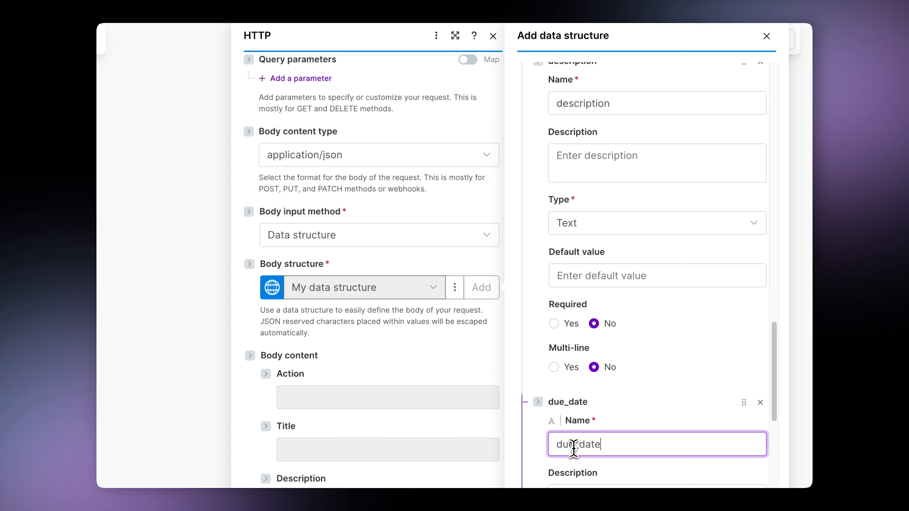
scroll(573, 448, "down", 10)
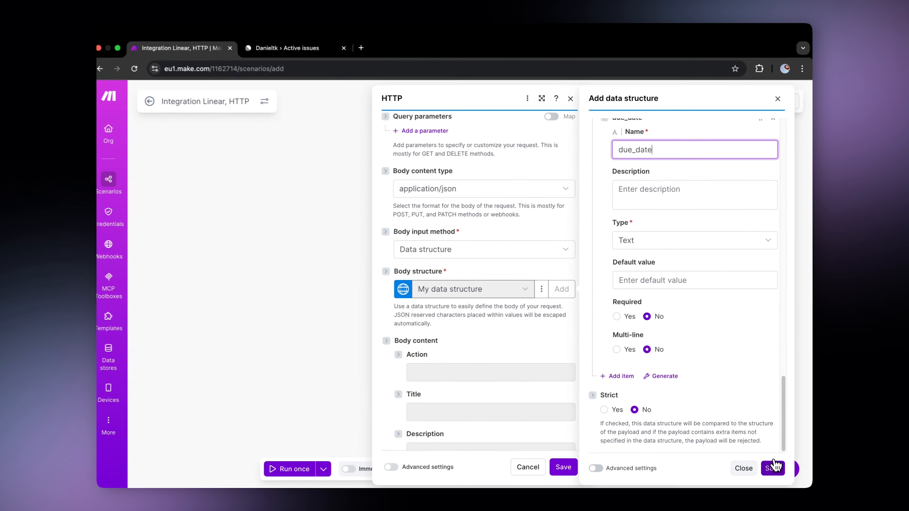
left_click(773, 467)
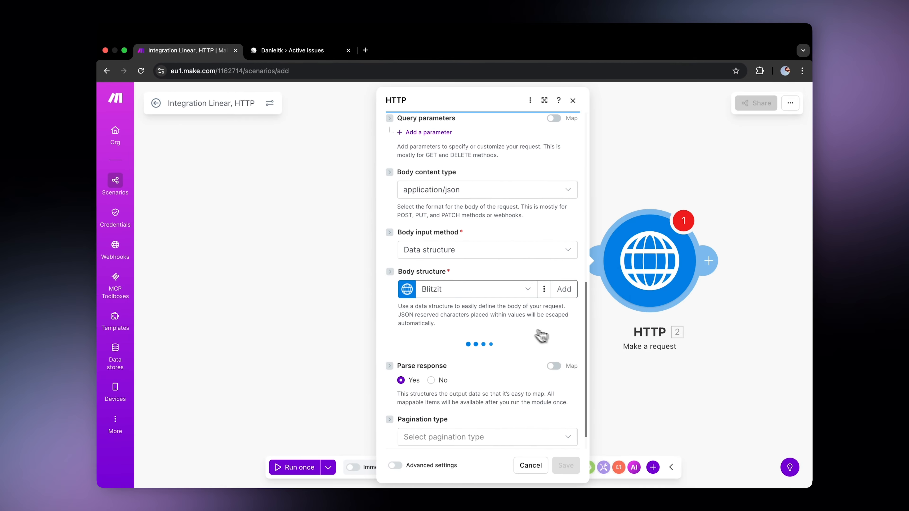
Set the body action to create and map Linear's Issue ID into the id field
scroll(517, 329, "down", 5)
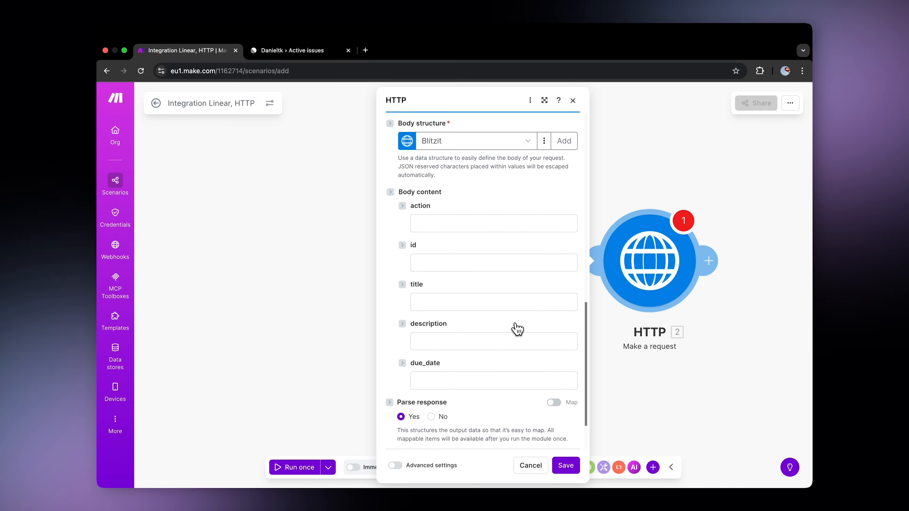
left_click(478, 224)
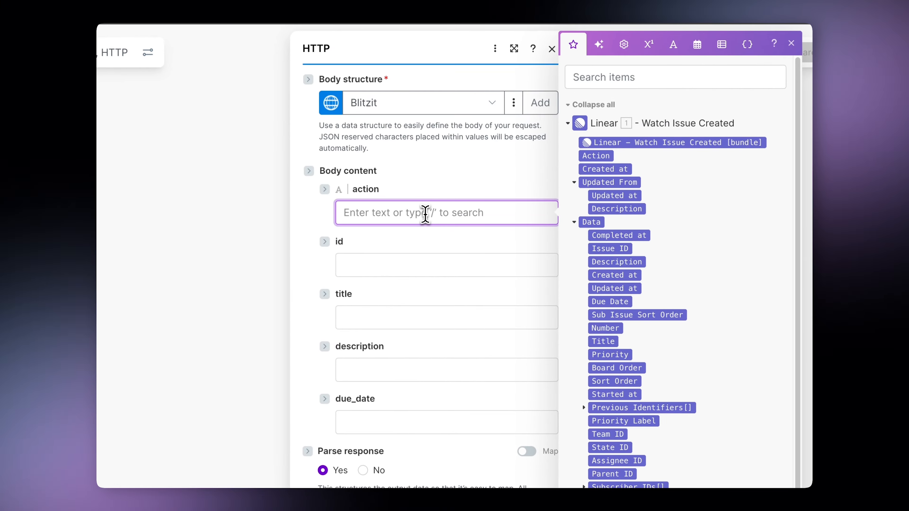
type("create")
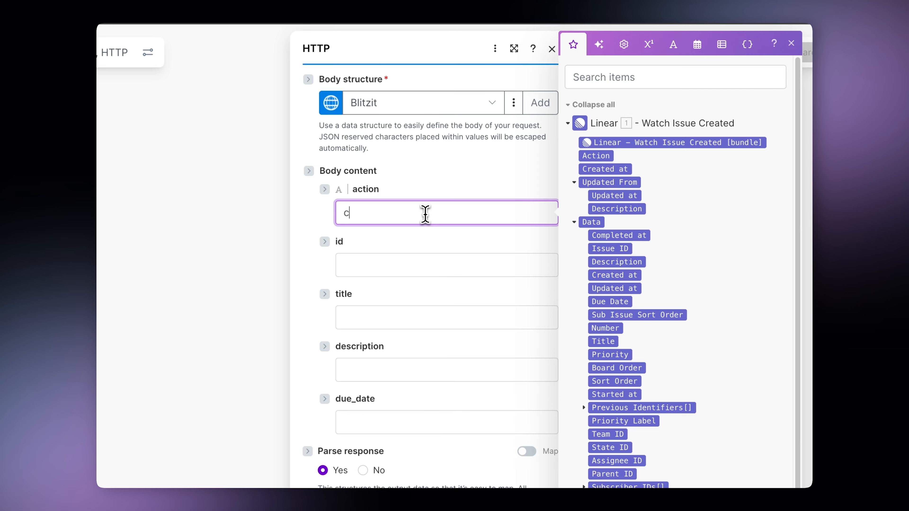
left_click(403, 267)
type("/")
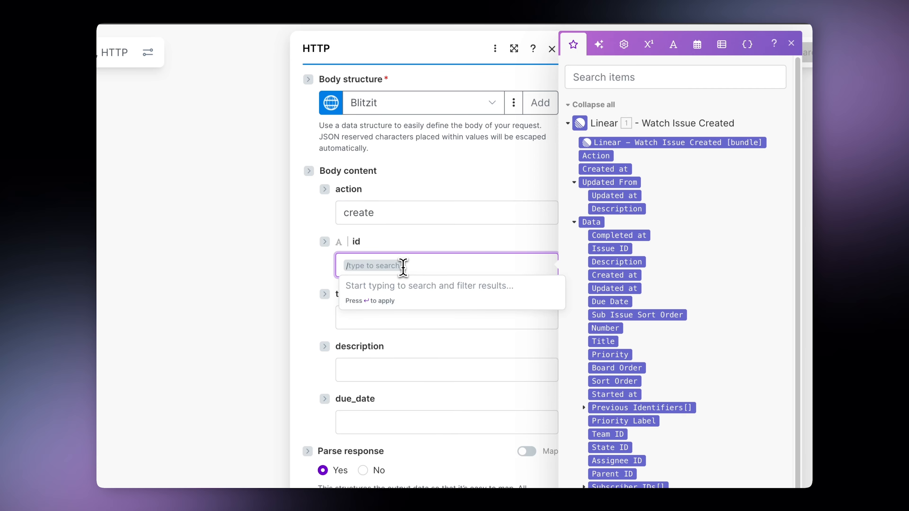
left_click(623, 250)
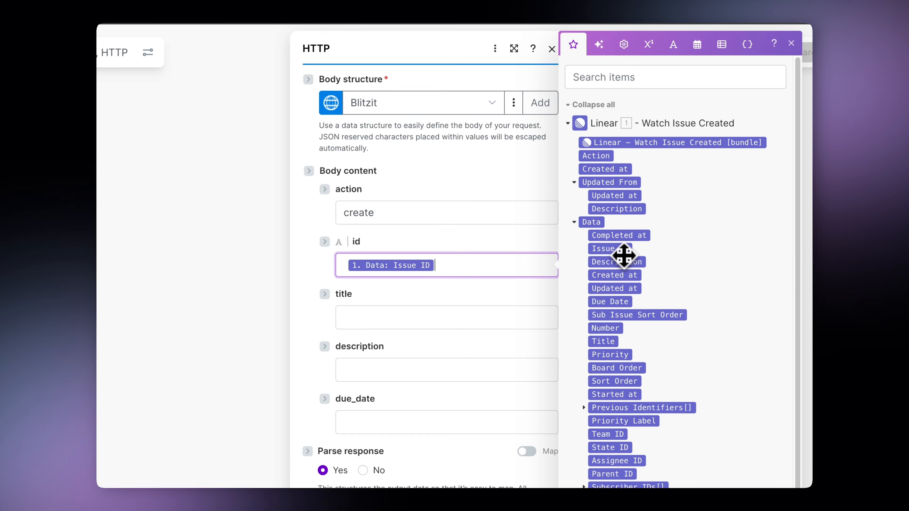
Map the issue Title, Description and Due Date into title, description and due_date
left_click(450, 318)
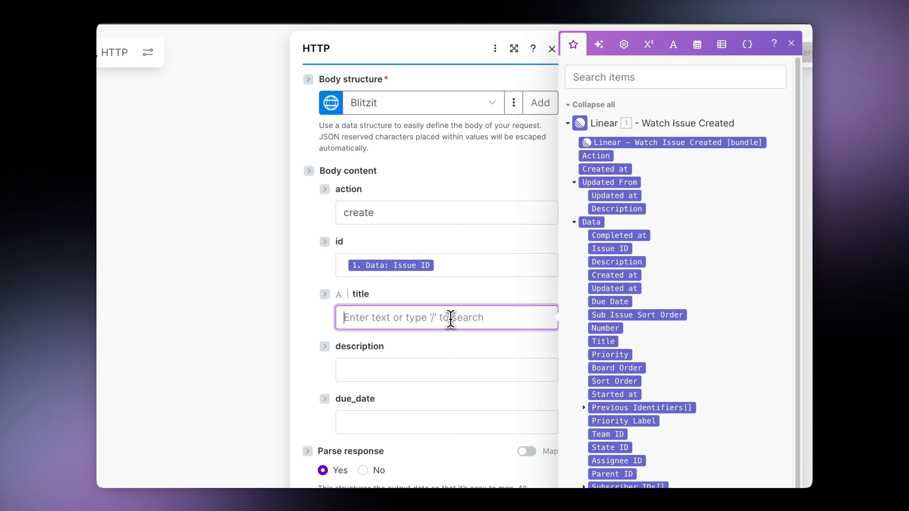
left_click(603, 342)
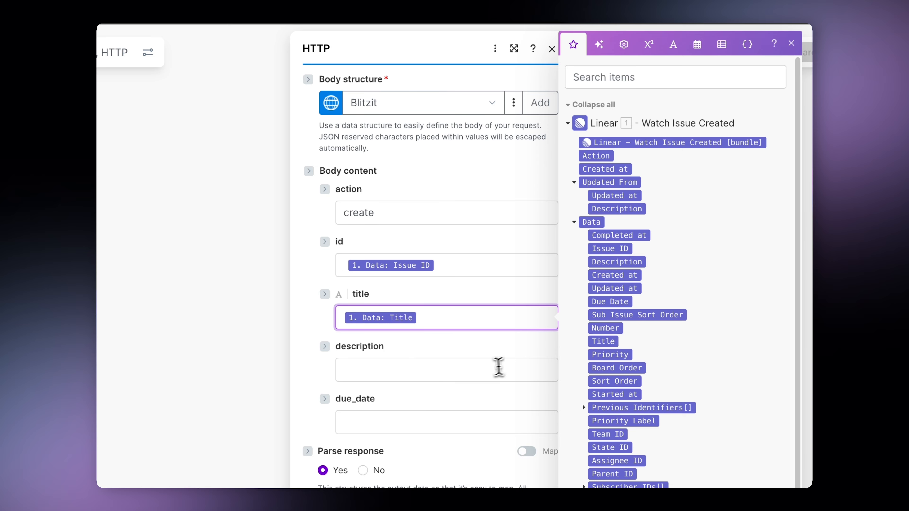
left_click(487, 370)
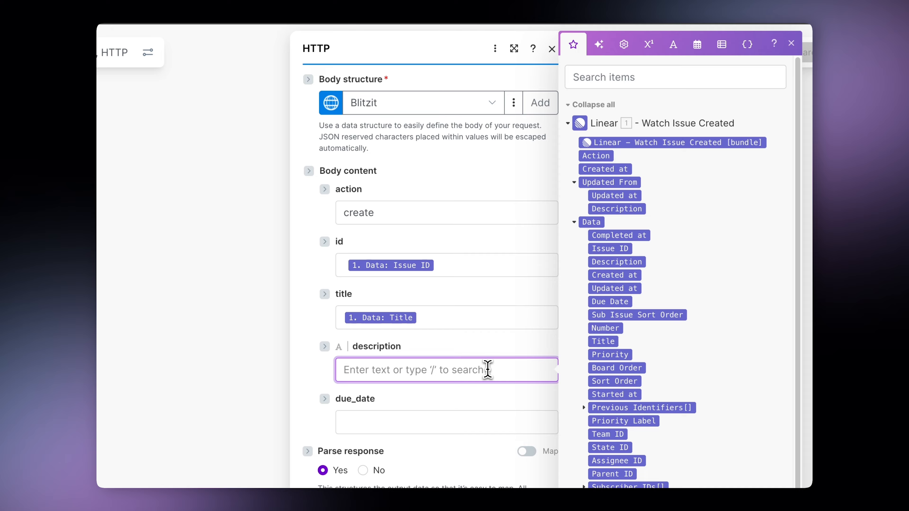
left_click(623, 262)
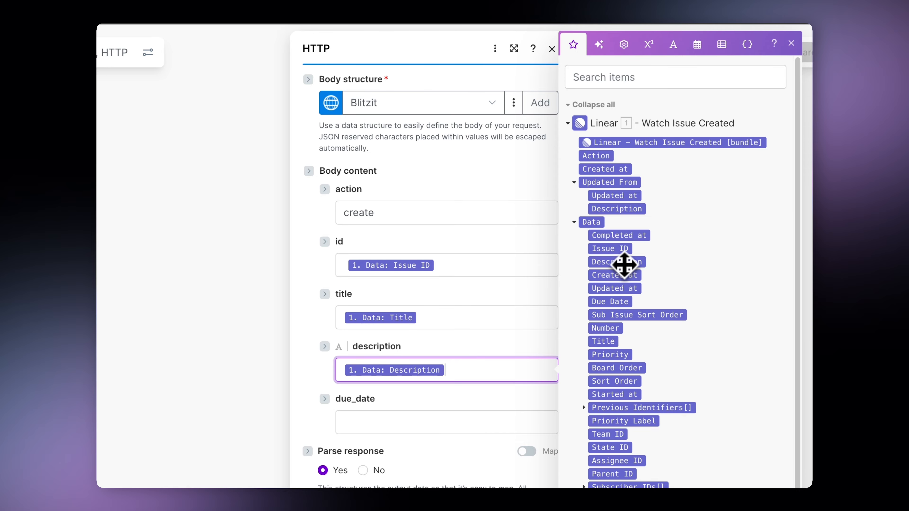
scroll(485, 335, "down", 3)
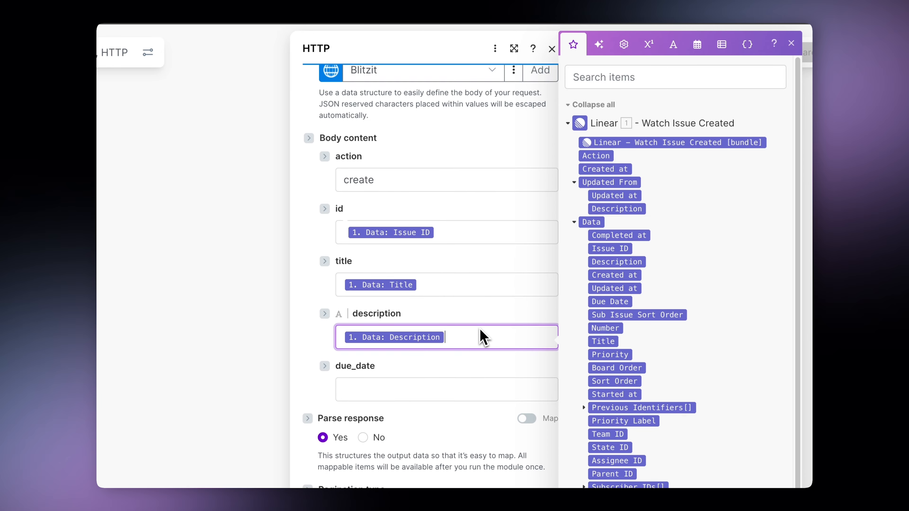
left_click(467, 342)
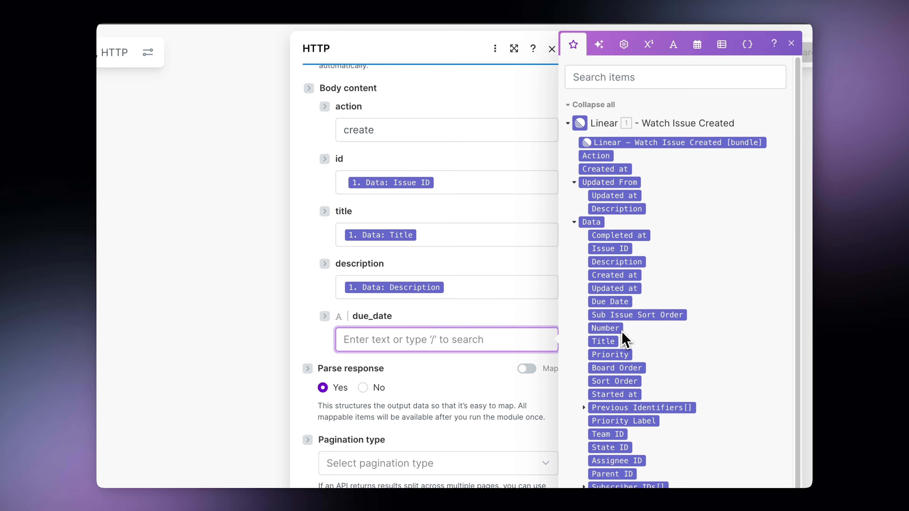
left_click(623, 301)
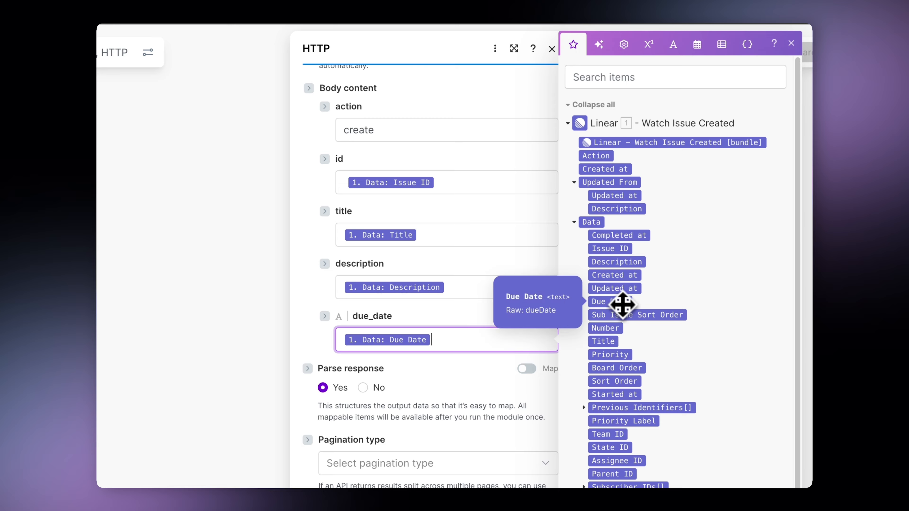
left_click(463, 317)
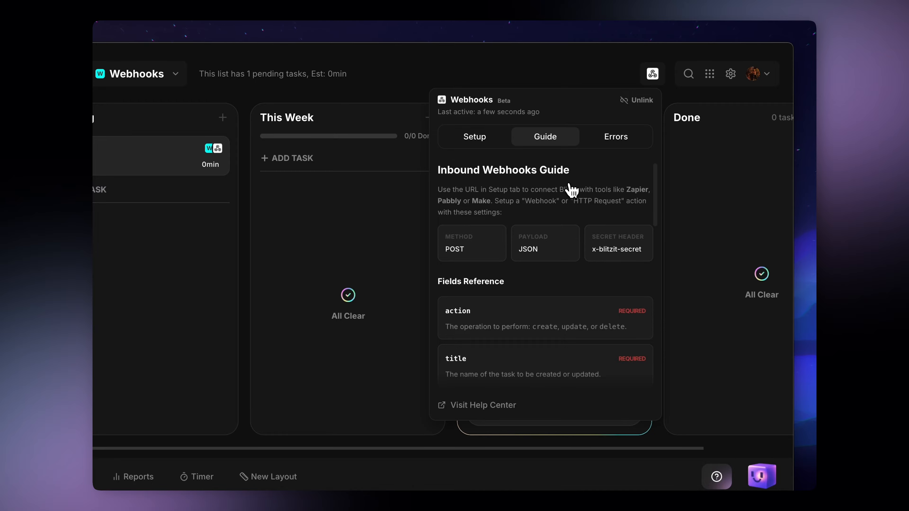
Scroll the Fields Reference down to the optional due_date, is_all_day and estimate_time fields
scroll(572, 189, "down", 10)
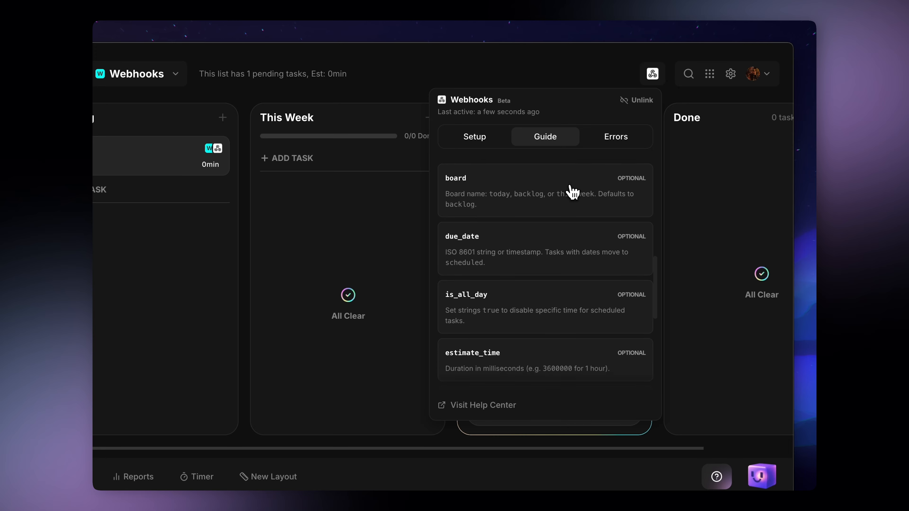
scroll(571, 190, "down", 4)
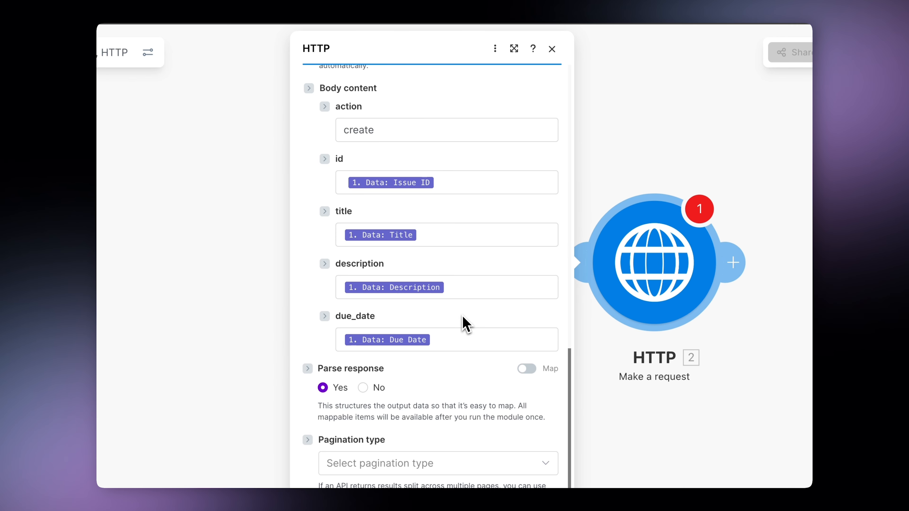
Save the HTTP module, run the scenario once, and switch to Linear's Active issues
left_click(566, 467)
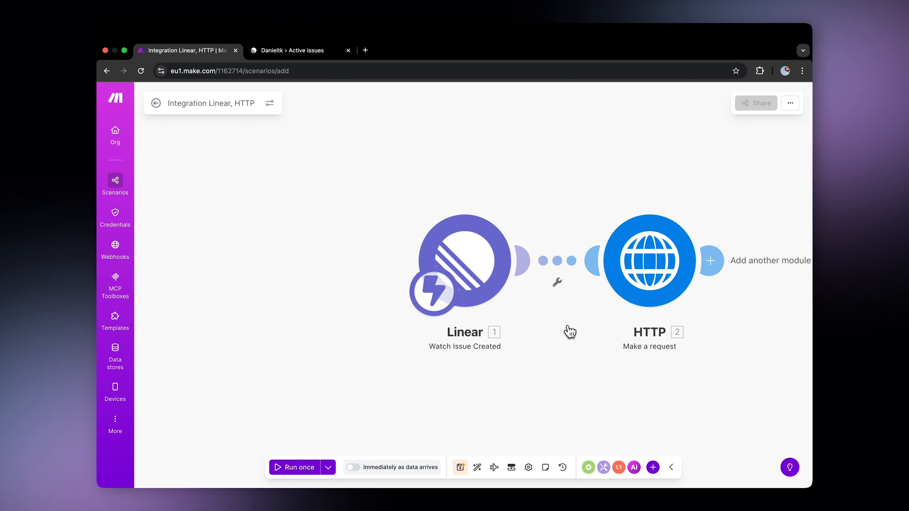
scroll(569, 332, "right", 3)
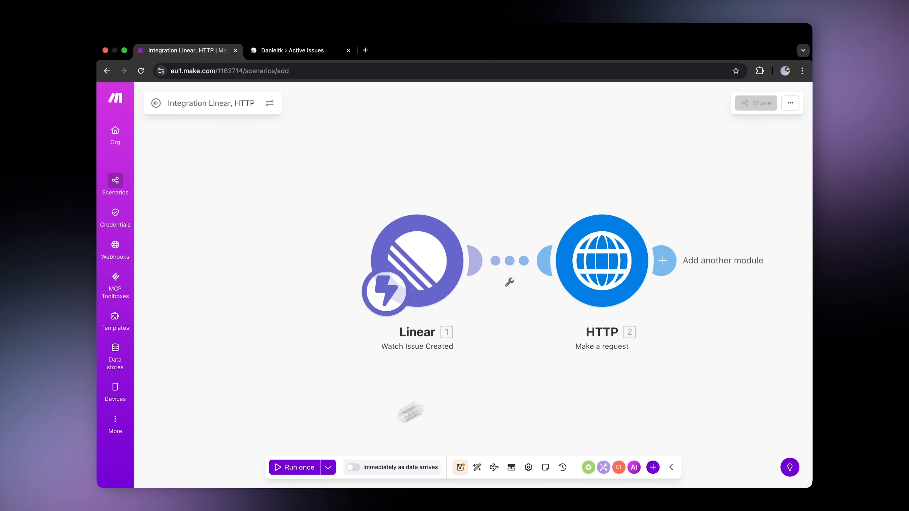
left_click(303, 468)
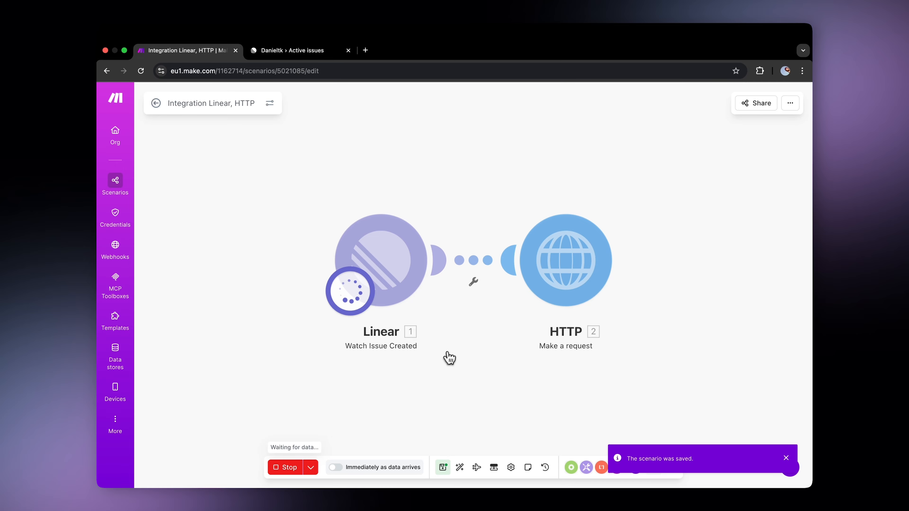
left_click(311, 51)
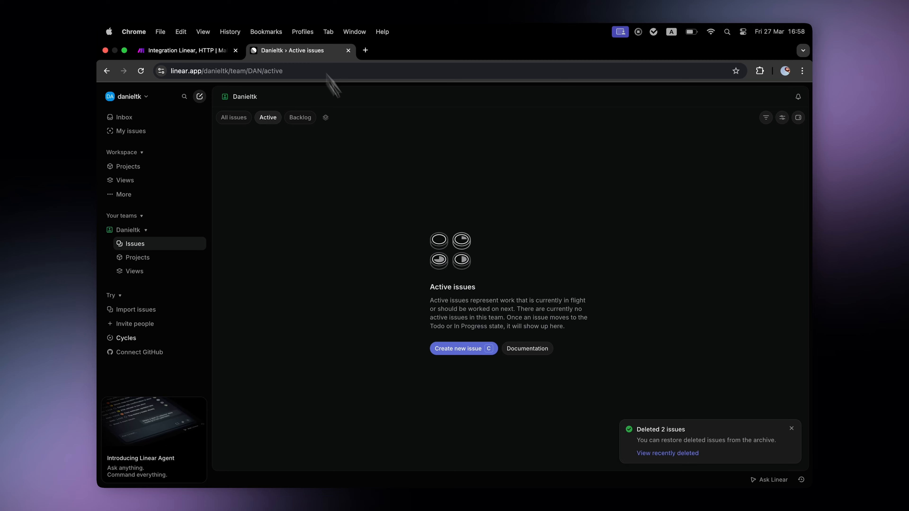
Create a Linear issue titled 'test' and return to the Make scenario
left_click(449, 350)
type("test")
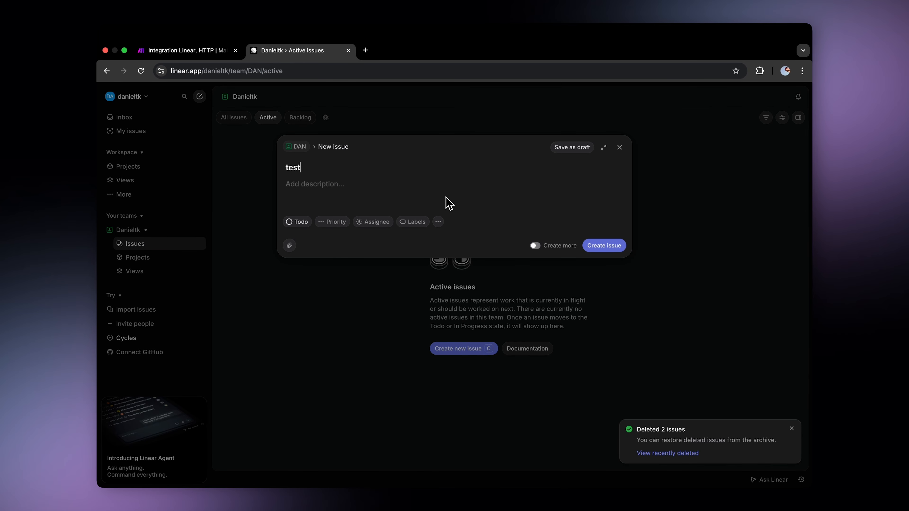
left_click(616, 251)
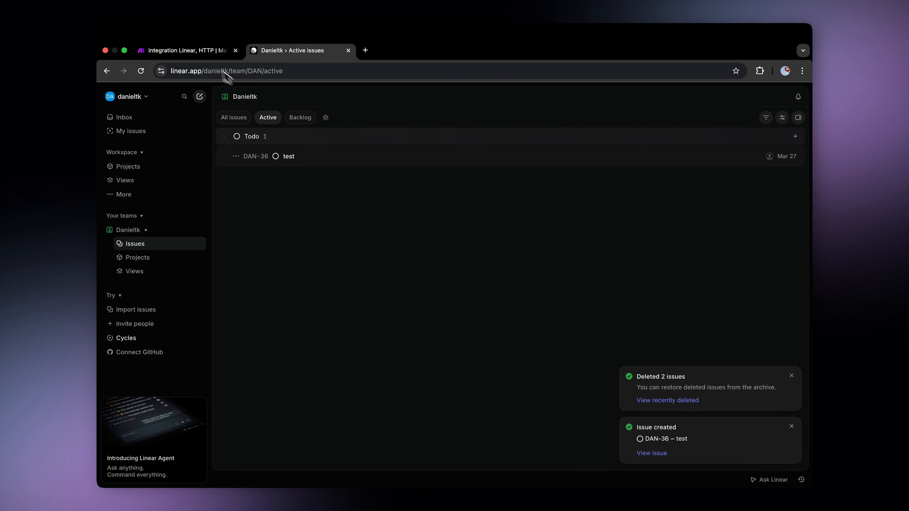
left_click(186, 51)
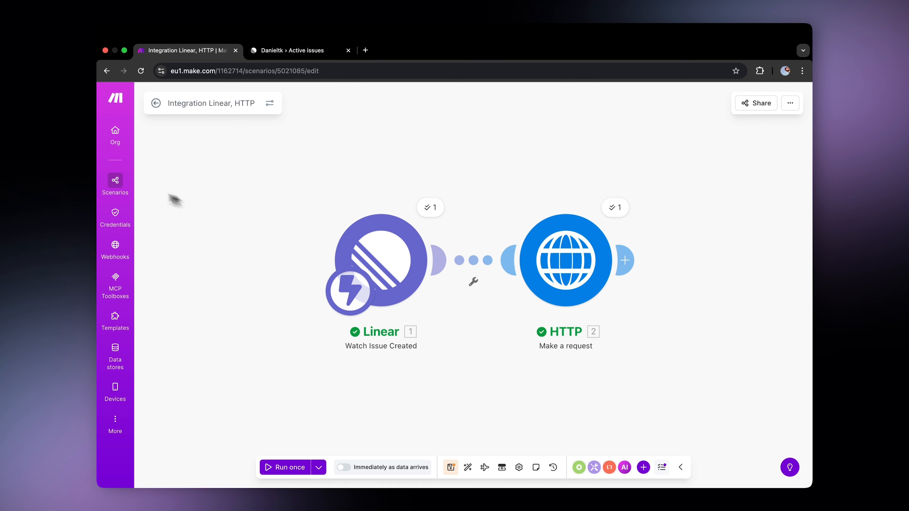
Turn on the Integration Linear, HTTP scenario from the Scenarios list
left_click(115, 181)
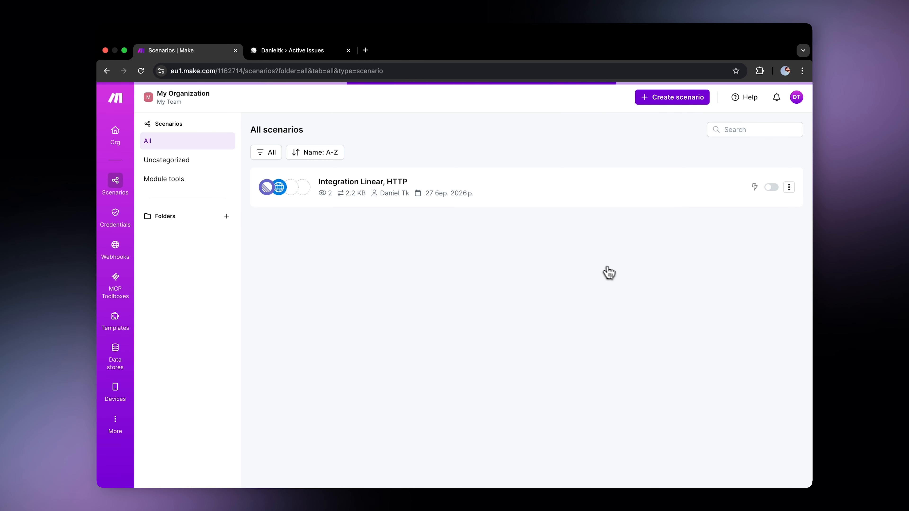
left_click(772, 188)
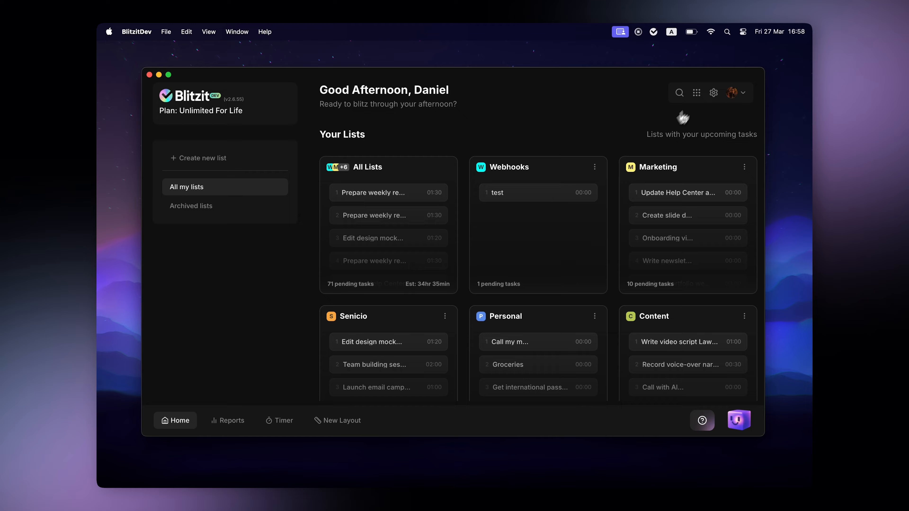
Go from Apps to the connected Webhooks list board and show its enabled webhook's URL and secret header
left_click(705, 92)
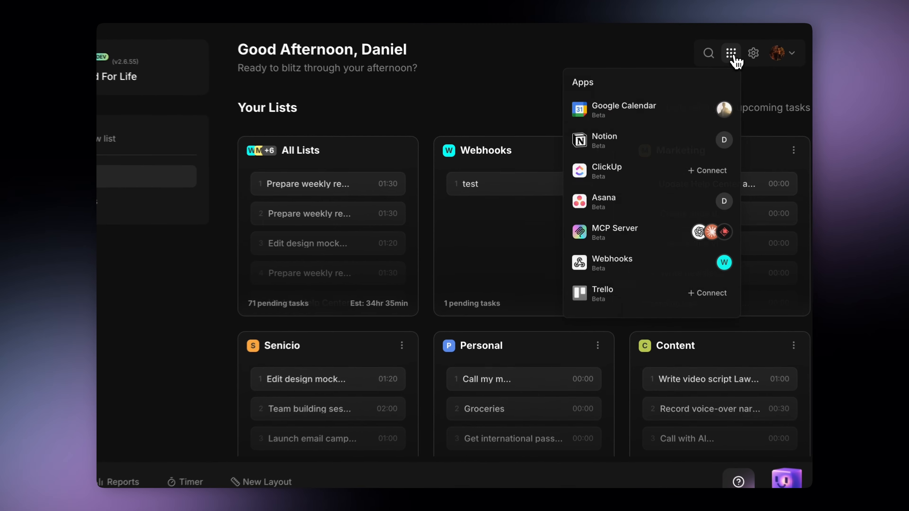
left_click(707, 269)
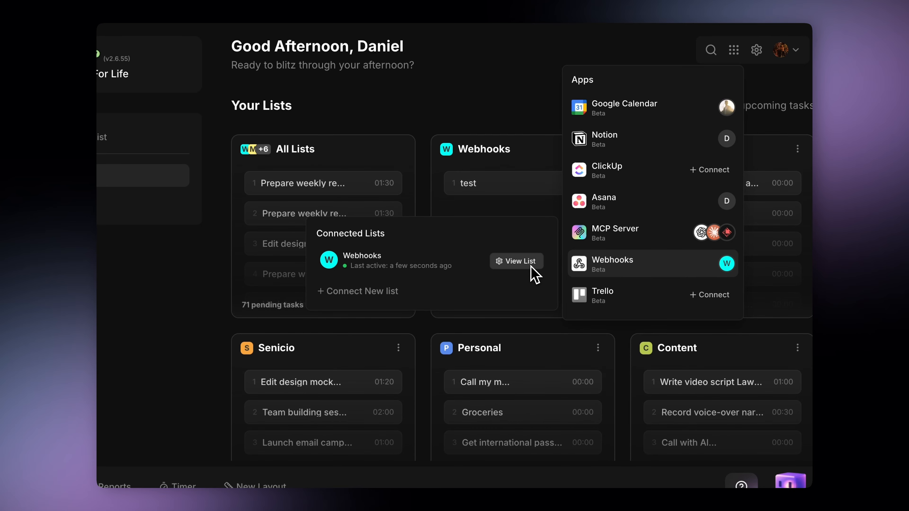
left_click(517, 261)
left_click(672, 50)
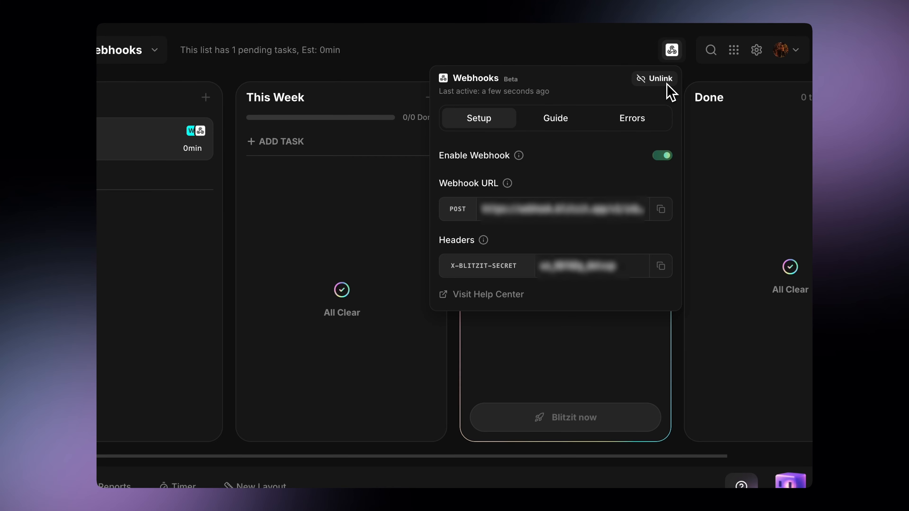
Read through the inbound webhooks Guide and confirm the Errors tab shows none, then dismiss the panel
left_click(571, 122)
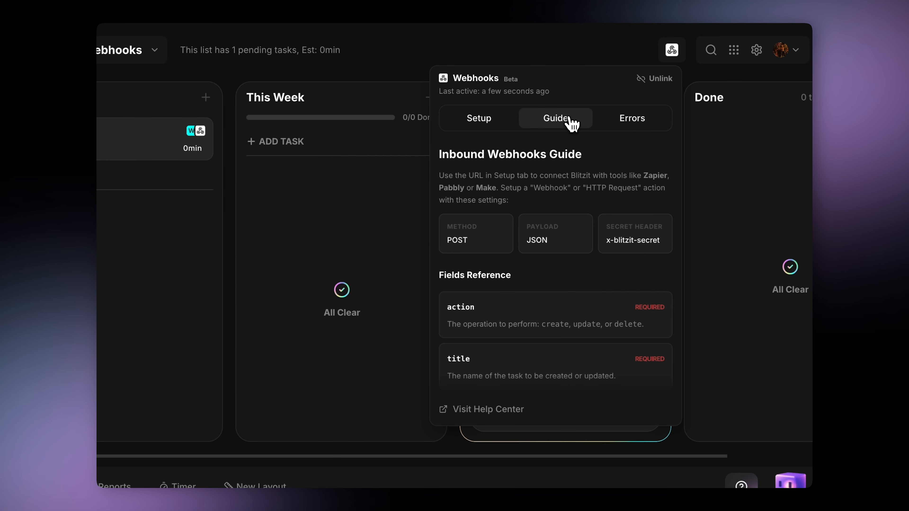
scroll(559, 319, "down", 10)
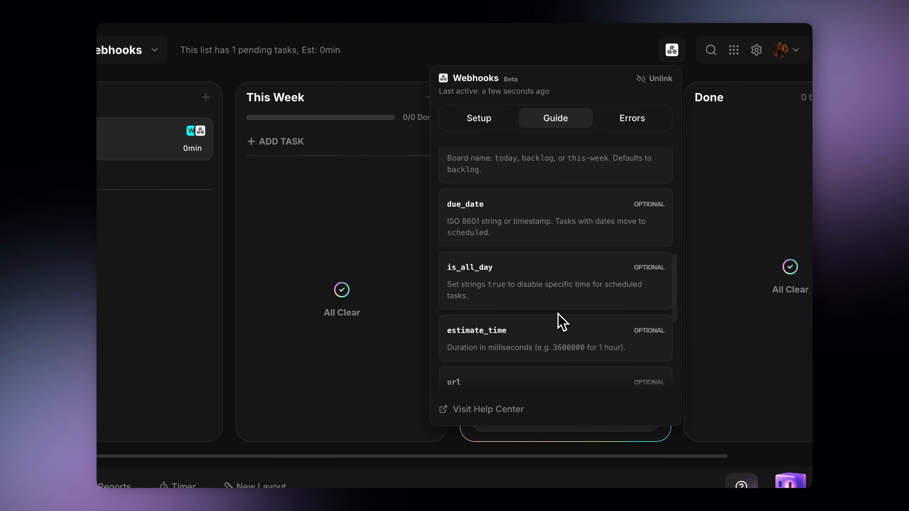
left_click(648, 127)
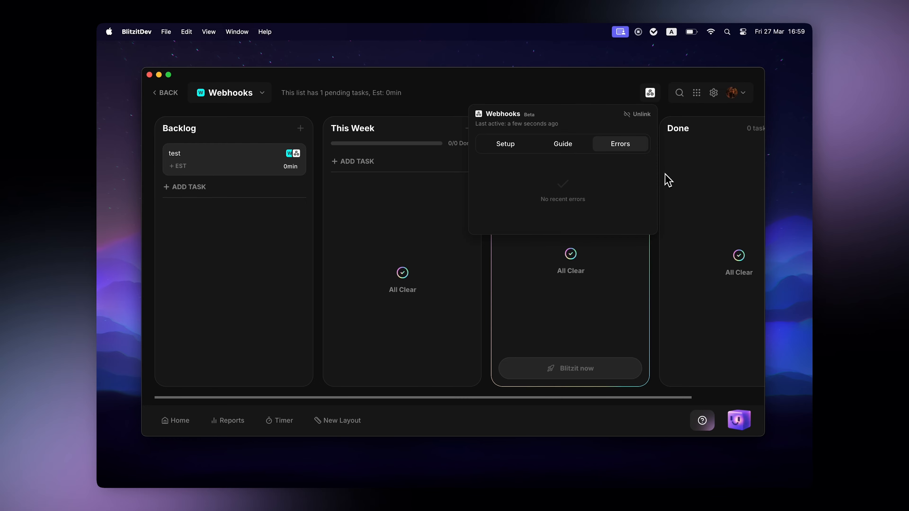
left_click(679, 182)
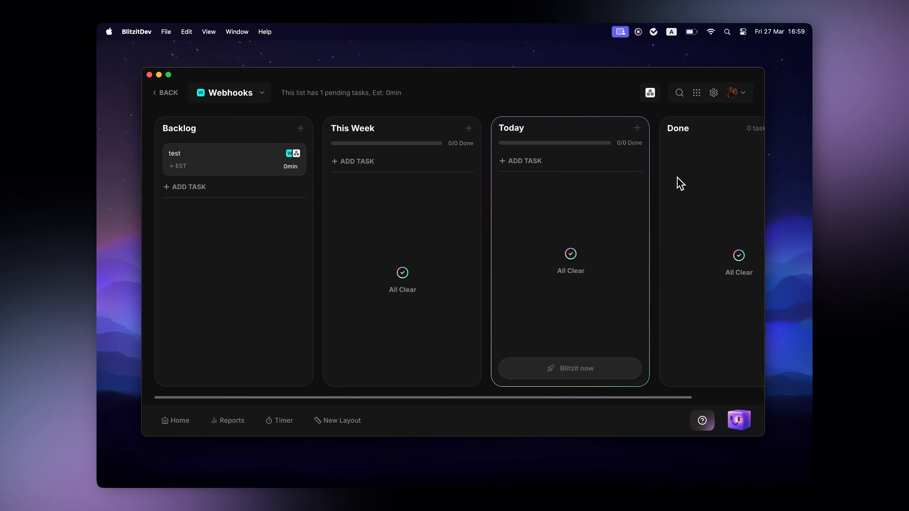